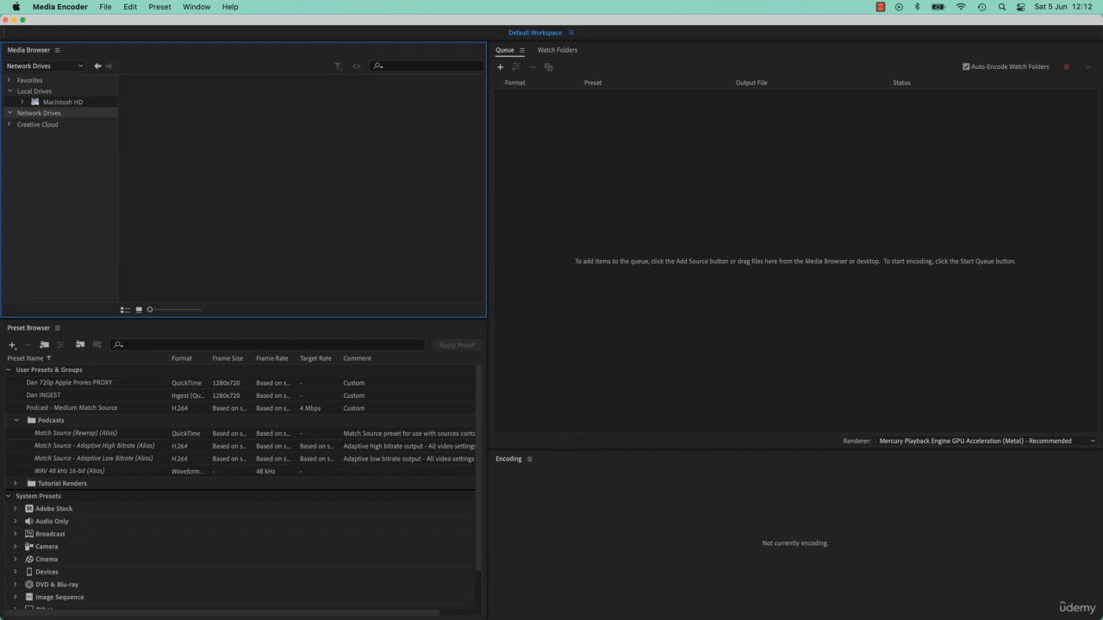
# Step: Switch to Finder and add the clips 02 Colour Correction A through F from the Color folder to the Media Encoder queue
pyautogui.press('super+Tab')
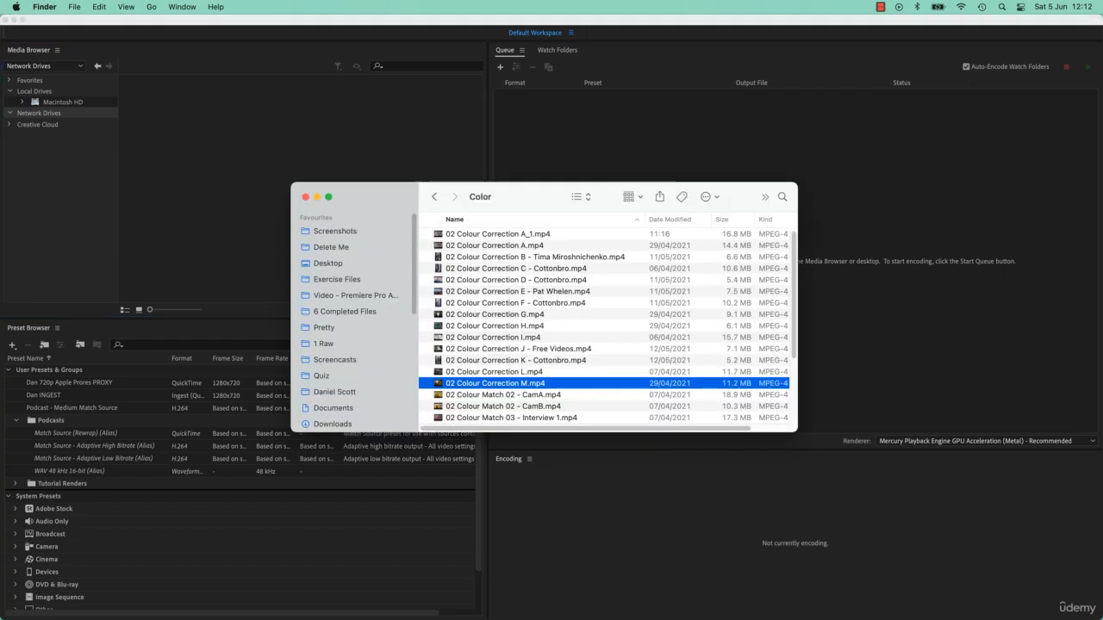
pyautogui.click(522, 235)
pyautogui.click(542, 257)
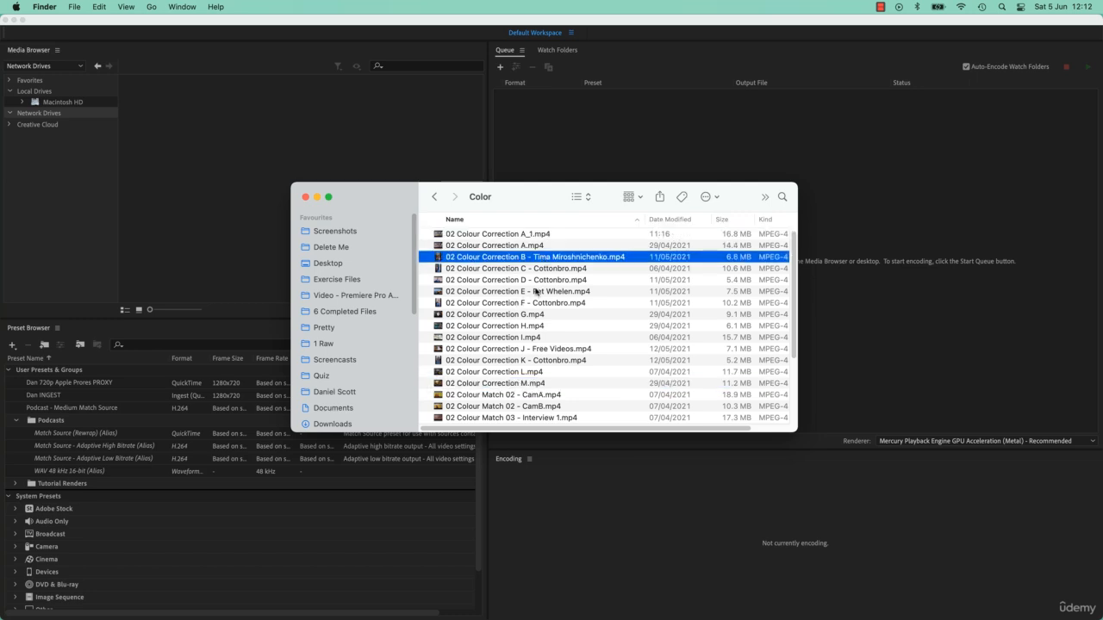
pyautogui.click(529, 246)
pyautogui.keyDown('shift'); pyautogui.click(543, 303); pyautogui.keyUp('shift')
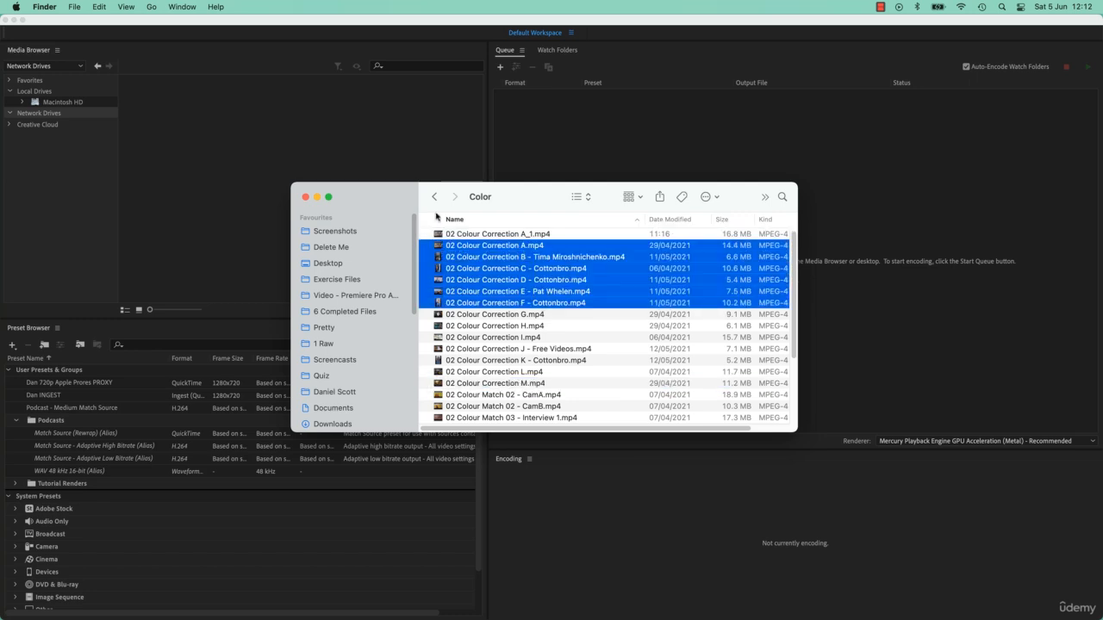
pyautogui.moveTo(525, 197); pyautogui.dragTo(582, 351)
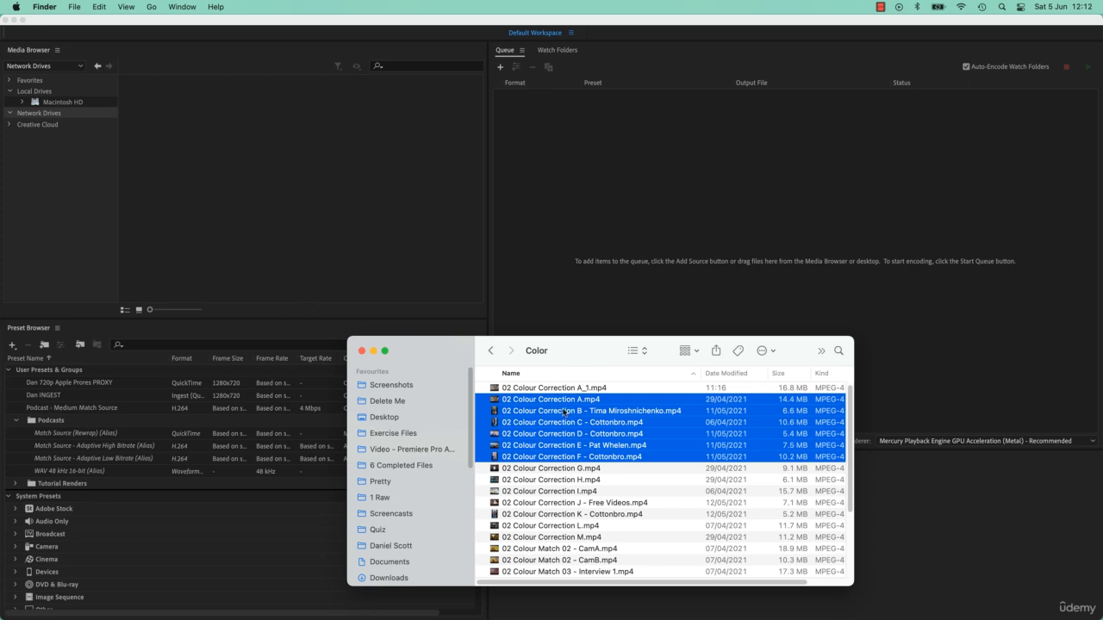
pyautogui.moveTo(561, 408); pyautogui.dragTo(708, 190)
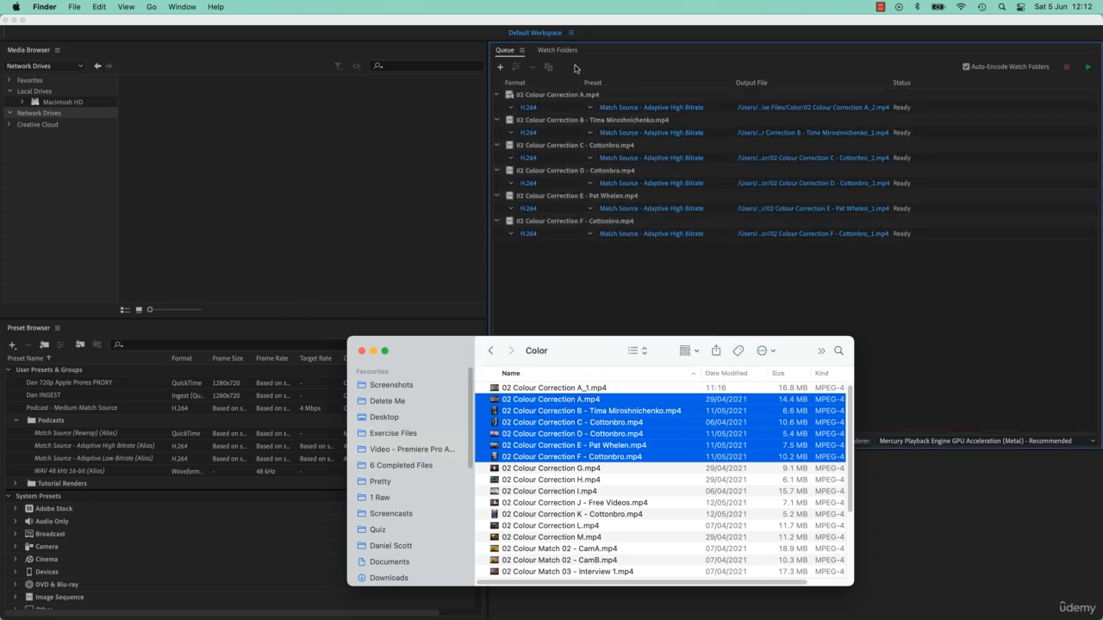
pyautogui.click(626, 280)
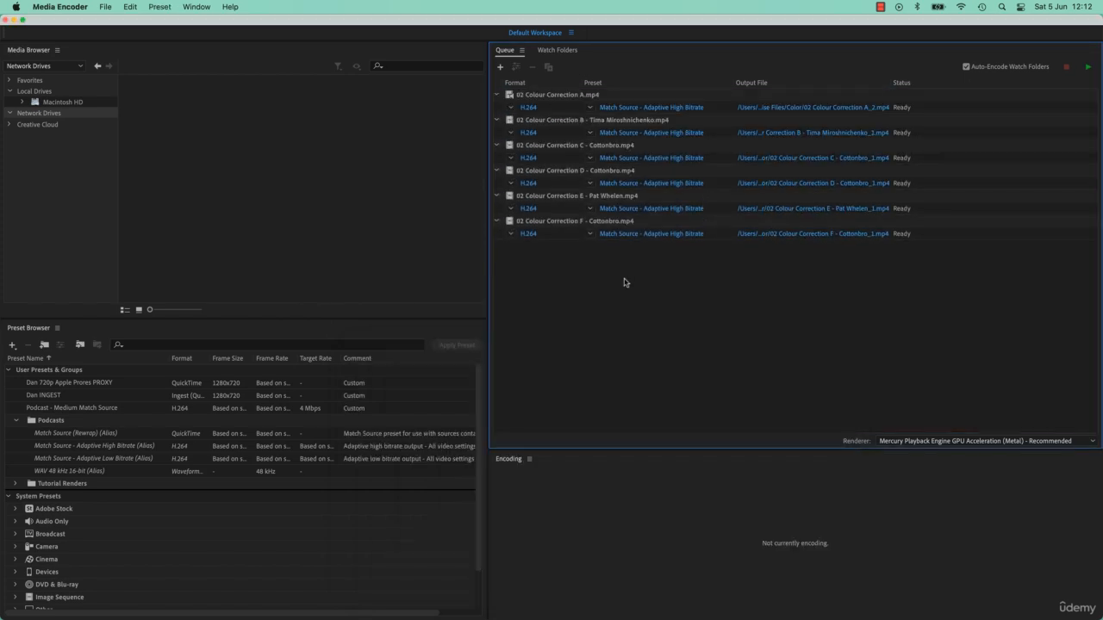
# Step: Try a custom trimmed source range with audio export off for 02 Colour Correction A.mp4, and cancel the export settings
pyautogui.click(662, 107)
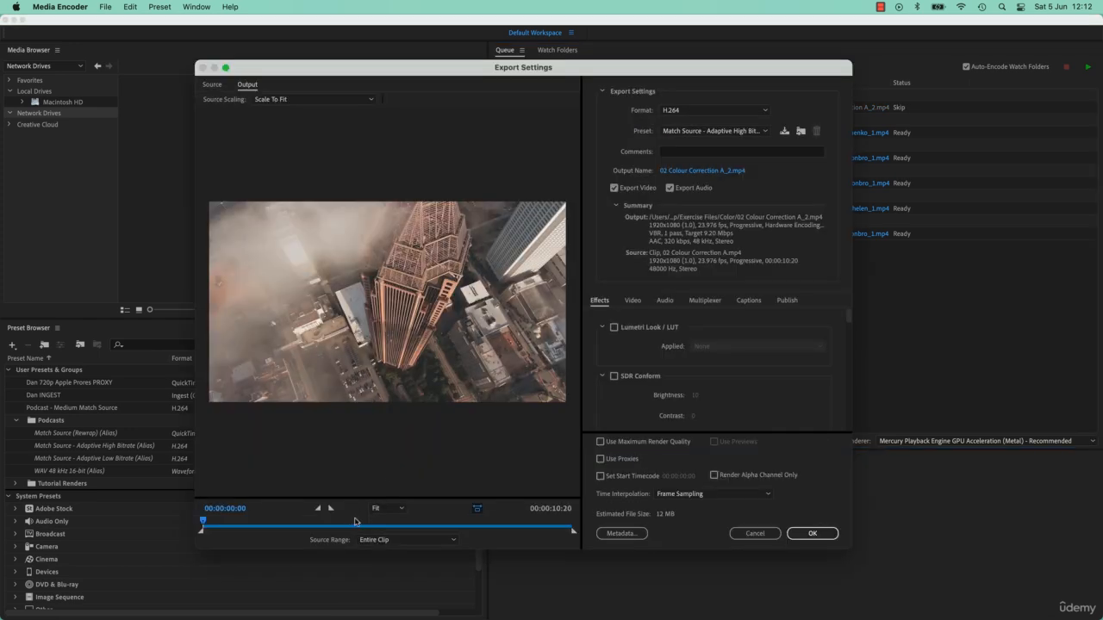
pyautogui.click(291, 523)
pyautogui.click(318, 508)
pyautogui.click(416, 526)
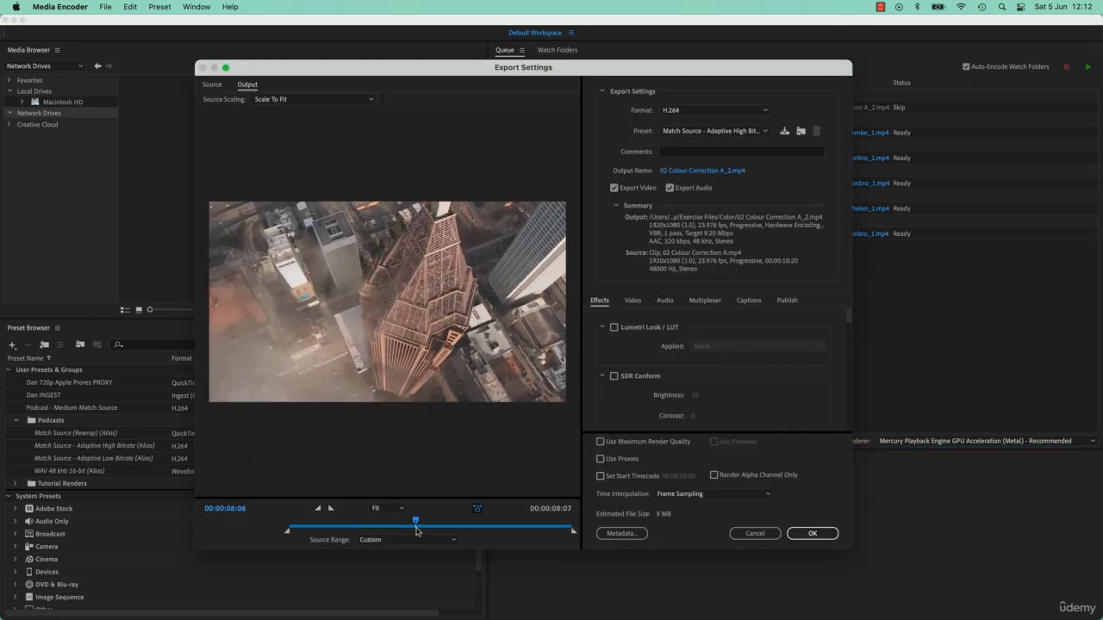
pyautogui.moveTo(417, 530); pyautogui.dragTo(436, 530)
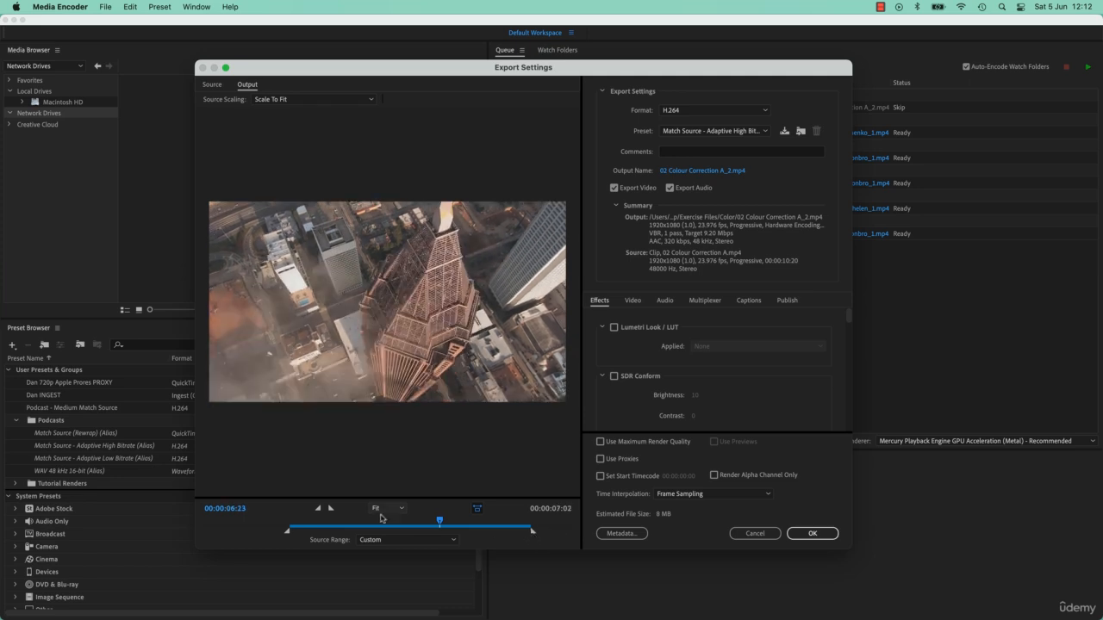
pyautogui.click(332, 509)
pyautogui.click(320, 525)
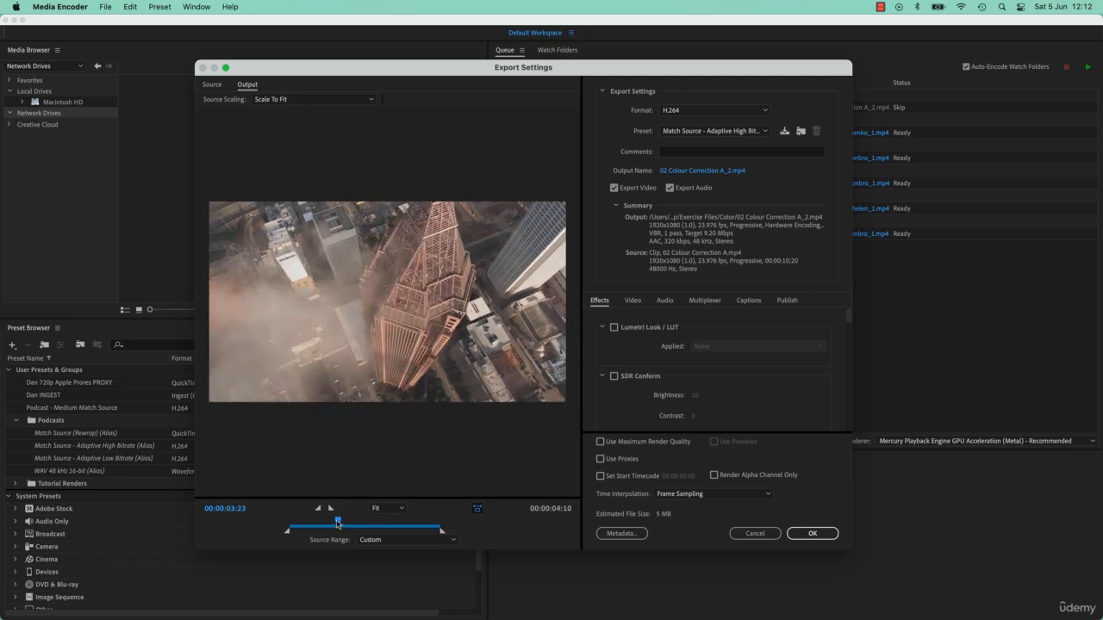
pyautogui.click(318, 508)
pyautogui.click(420, 528)
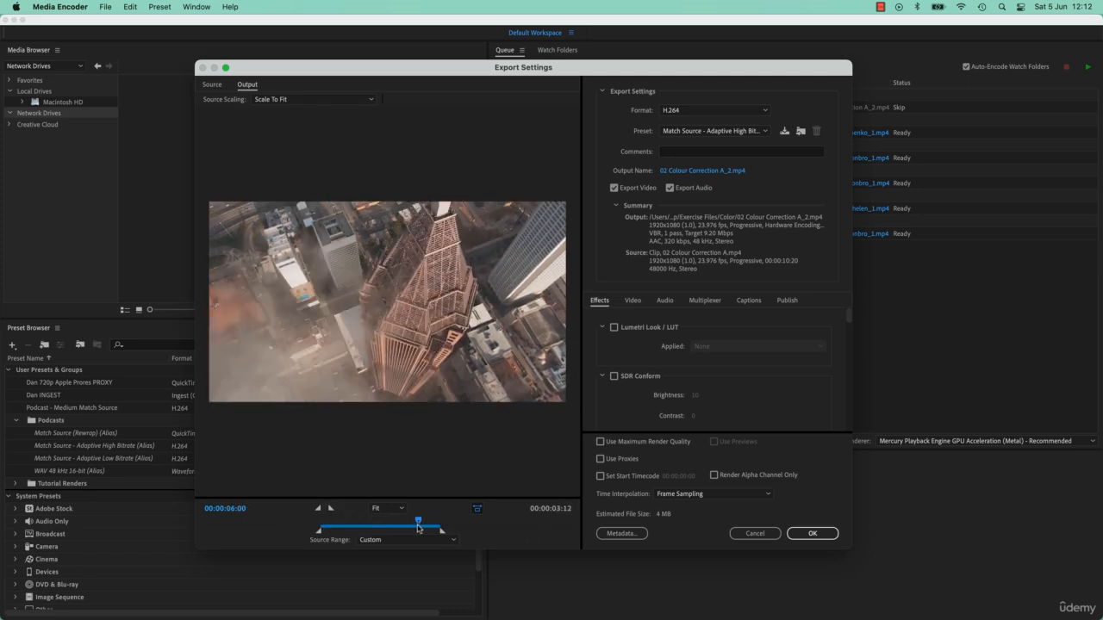
pyautogui.press('o')
pyautogui.moveTo(398, 525); pyautogui.dragTo(363, 524)
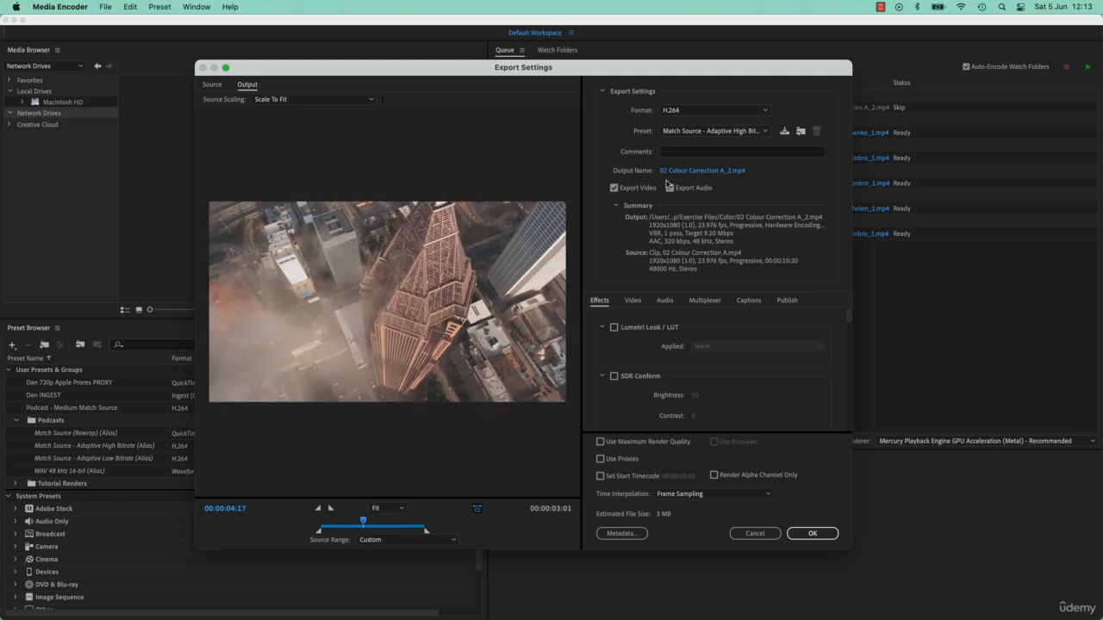
pyautogui.click(670, 187)
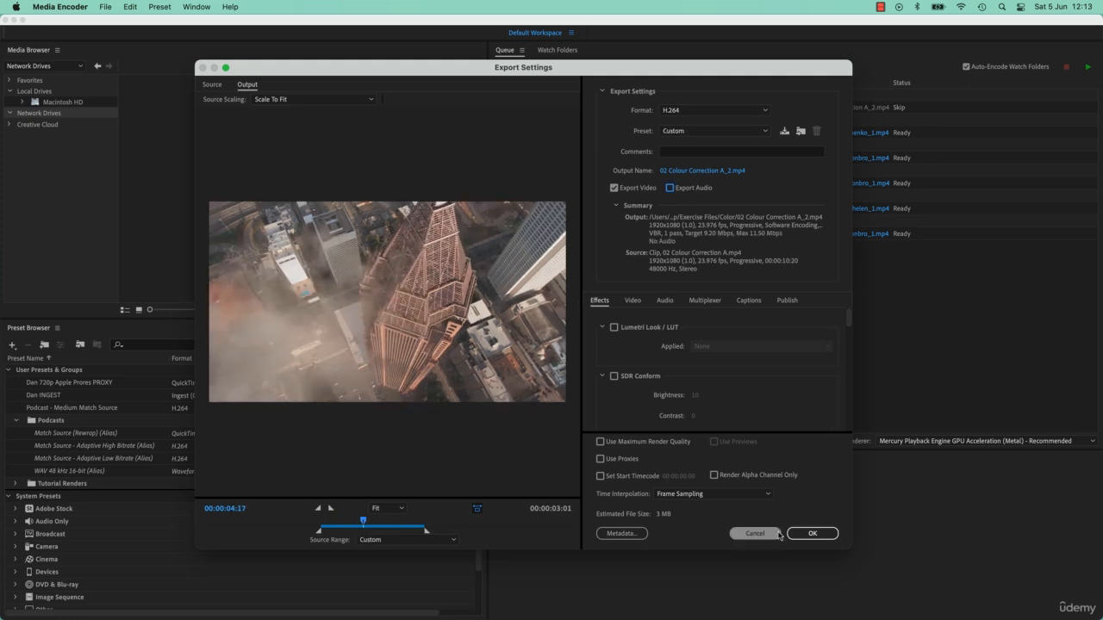
pyautogui.click(754, 533)
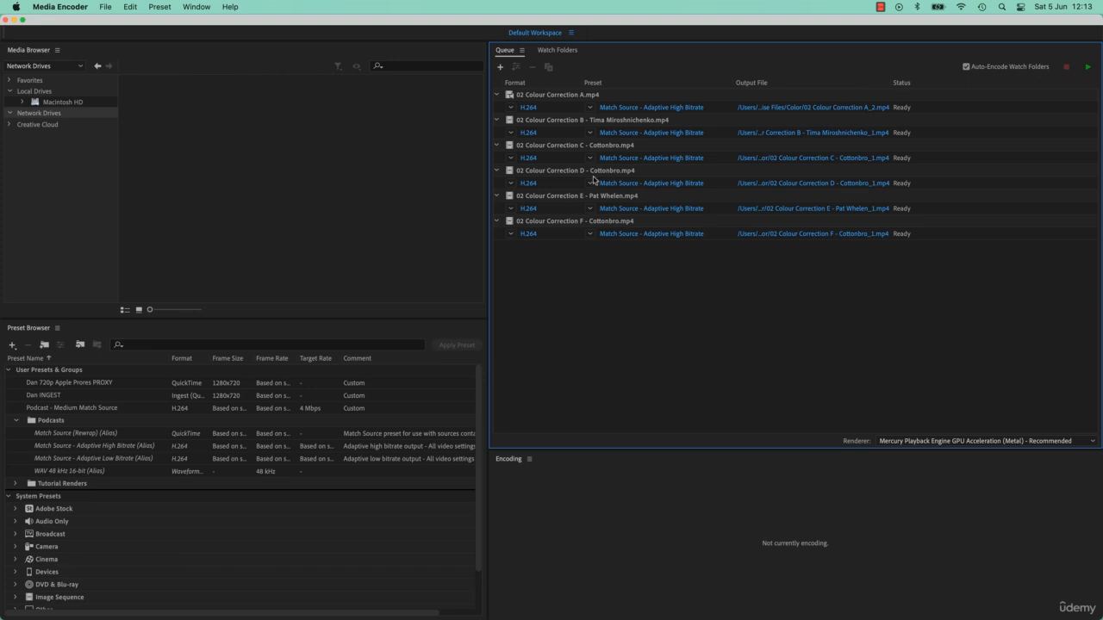
# Step: Remove all six Colour Correction clips from the queue
pyautogui.click(579, 100)
pyautogui.keyDown('shift'); pyautogui.click(570, 224); pyautogui.keyUp('shift')
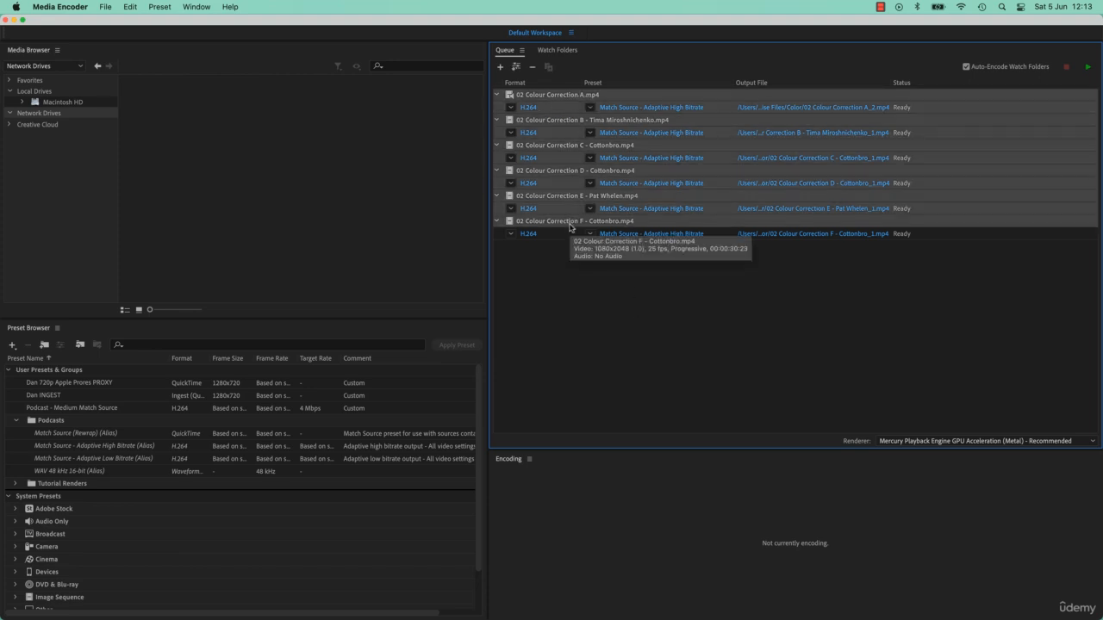
pyautogui.press('Delete')
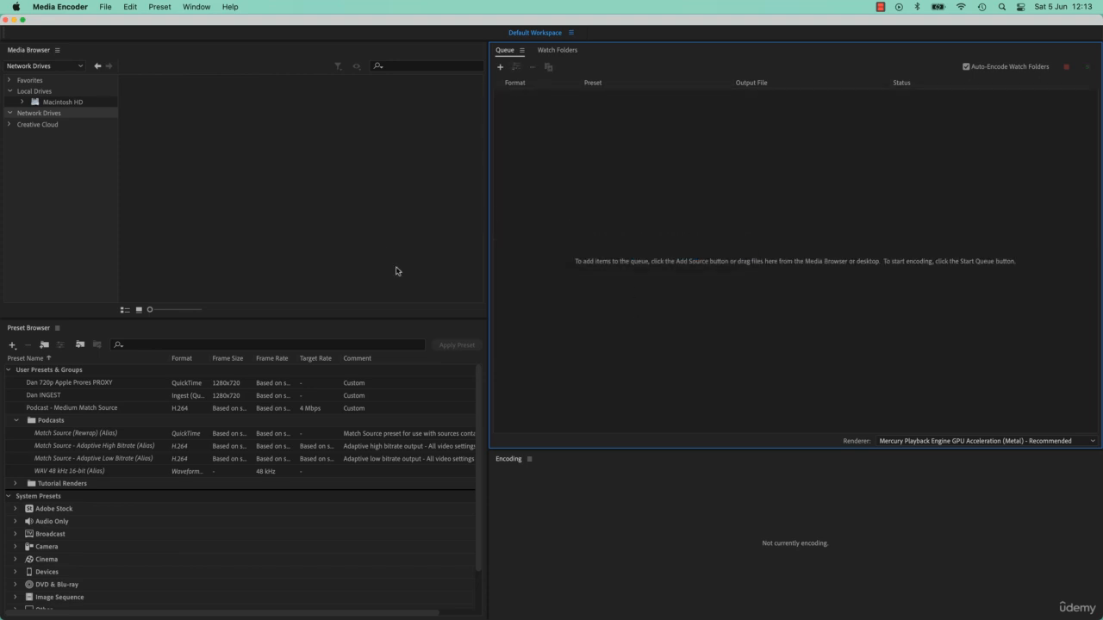
# Step: Browse the contents of Favorites, Macintosh HD and Local Drives in the Media Browser
pyautogui.click(292, 227)
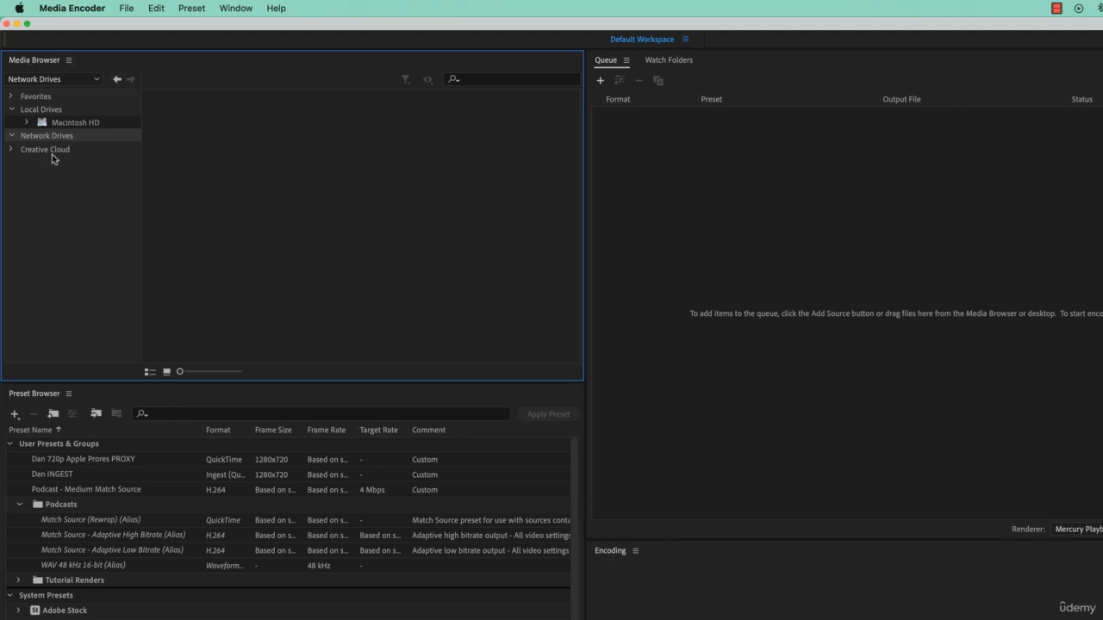
pyautogui.click(34, 100)
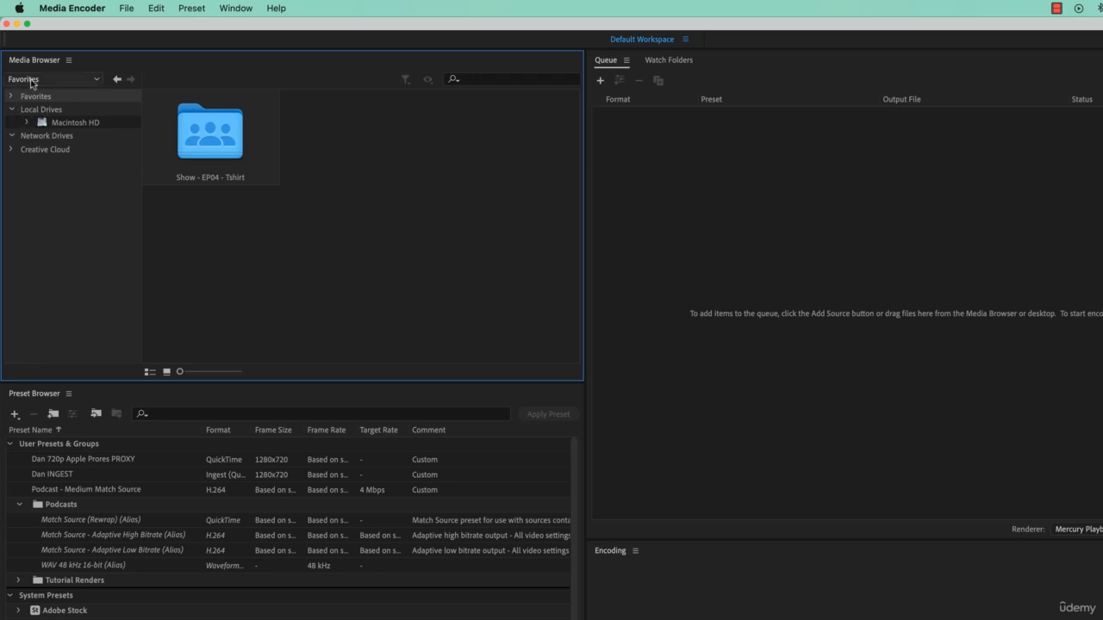
pyautogui.click(61, 124)
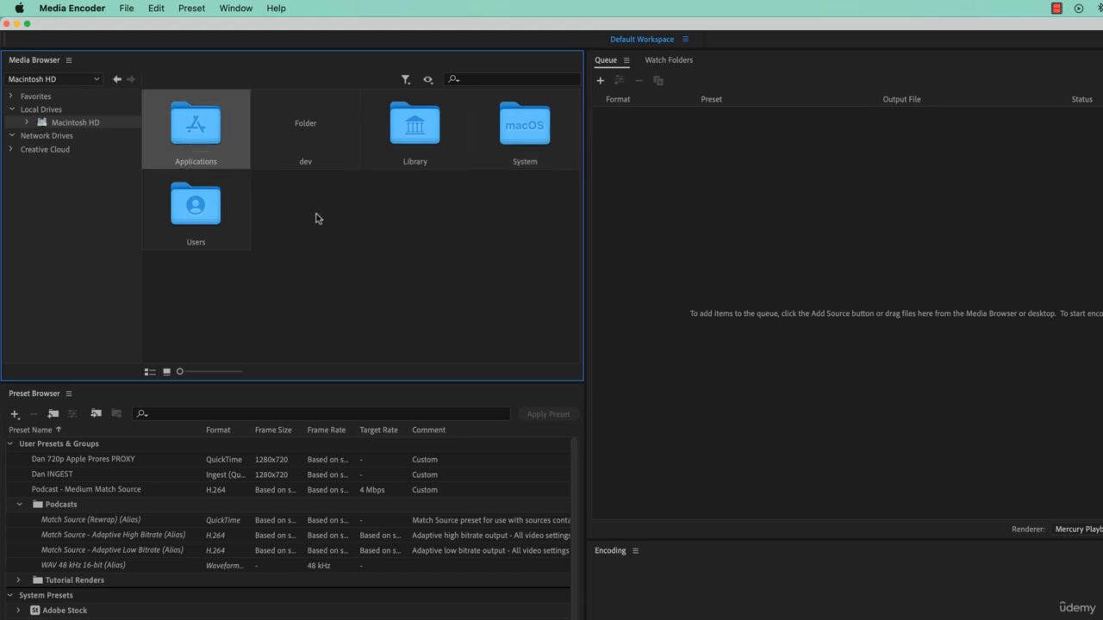
pyautogui.click(52, 78)
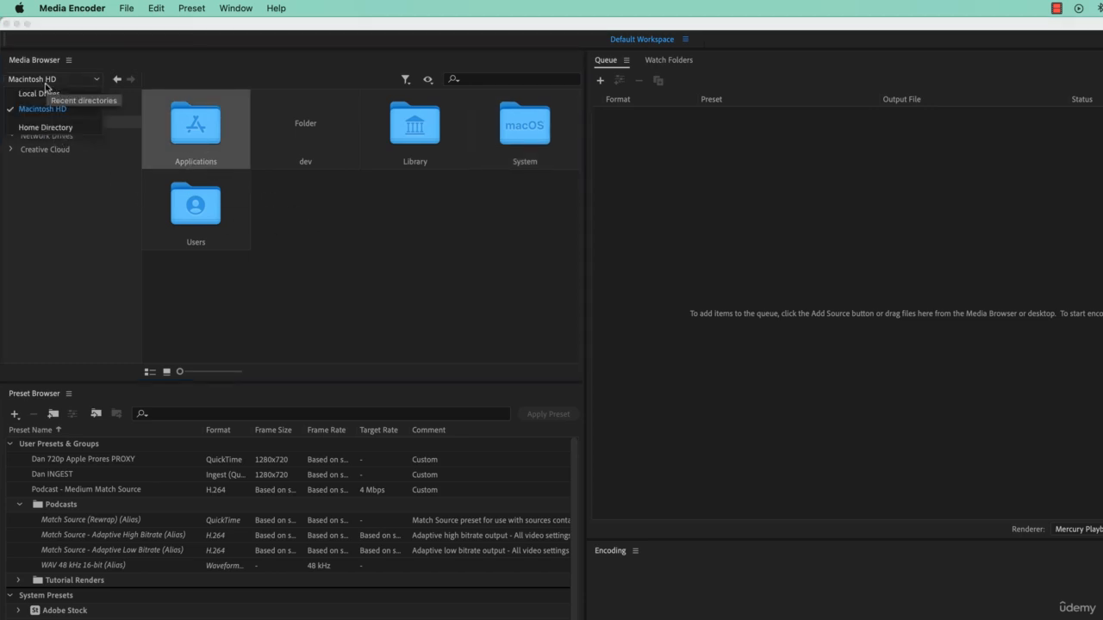
pyautogui.click(44, 97)
# Step: Go to the Home Directory in the Media Browser and open the personal user folder inside Team Awesome Dropbox
pyautogui.click(45, 78)
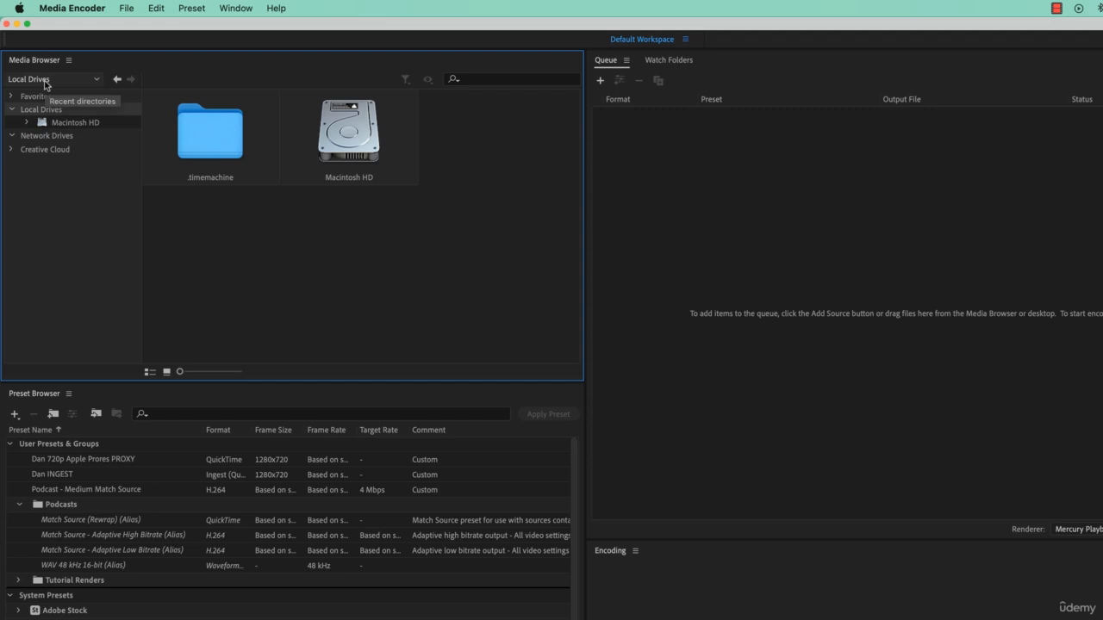
pyautogui.click(52, 120)
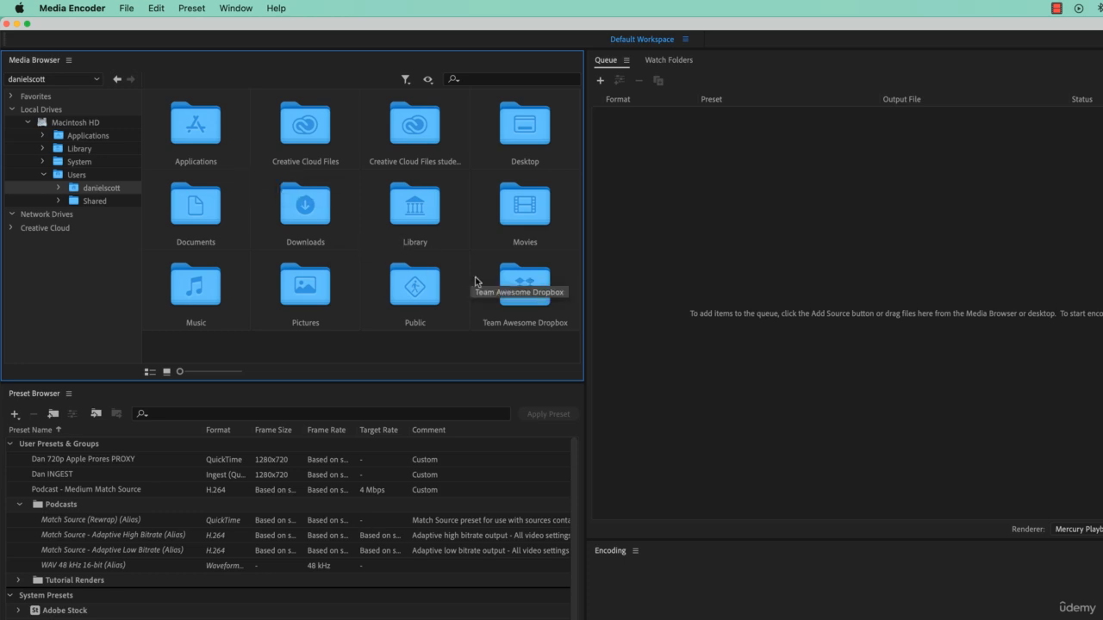
pyautogui.doubleClick(540, 282)
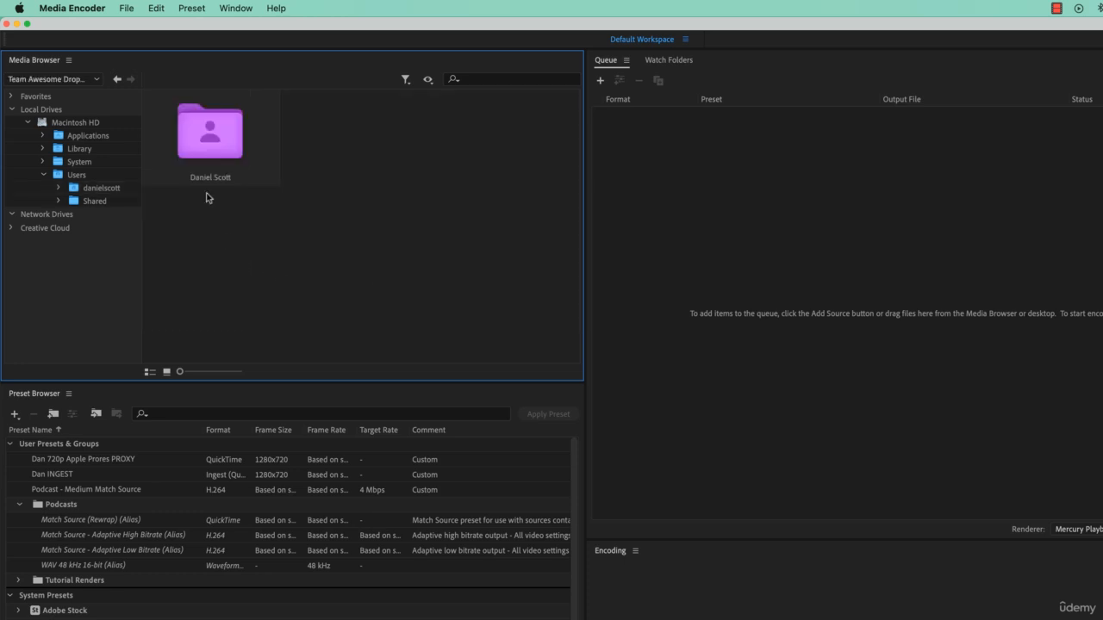
pyautogui.doubleClick(209, 166)
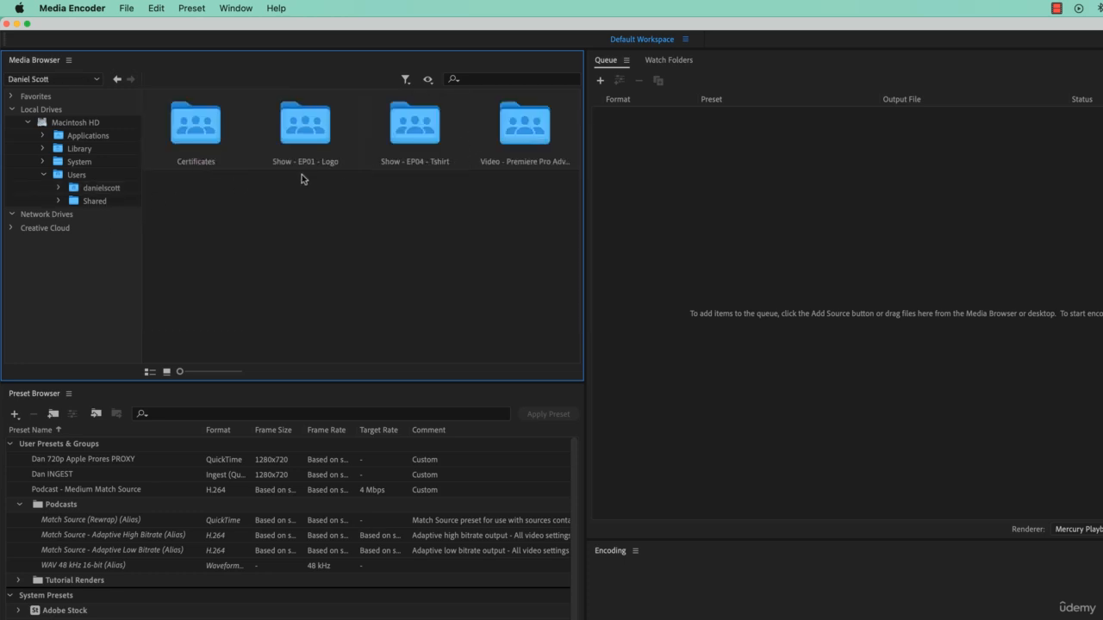
# Step: Add the Show - EP01 - Logo folder to the Media Browser favorites
pyautogui.click(285, 156)
pyautogui.rightClick(304, 138)
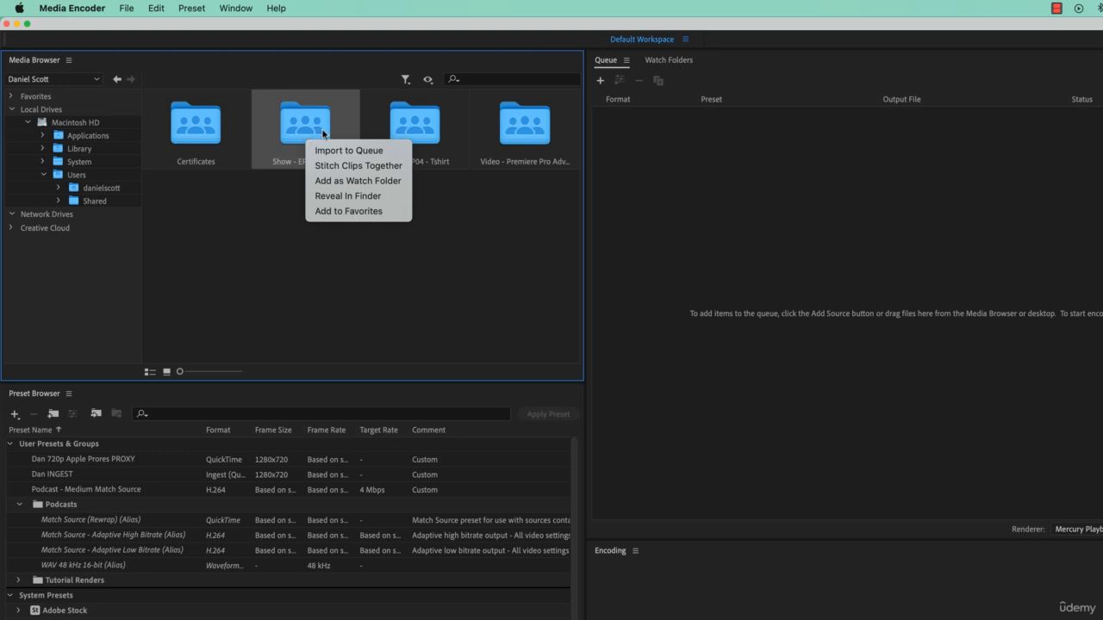
pyautogui.click(323, 211)
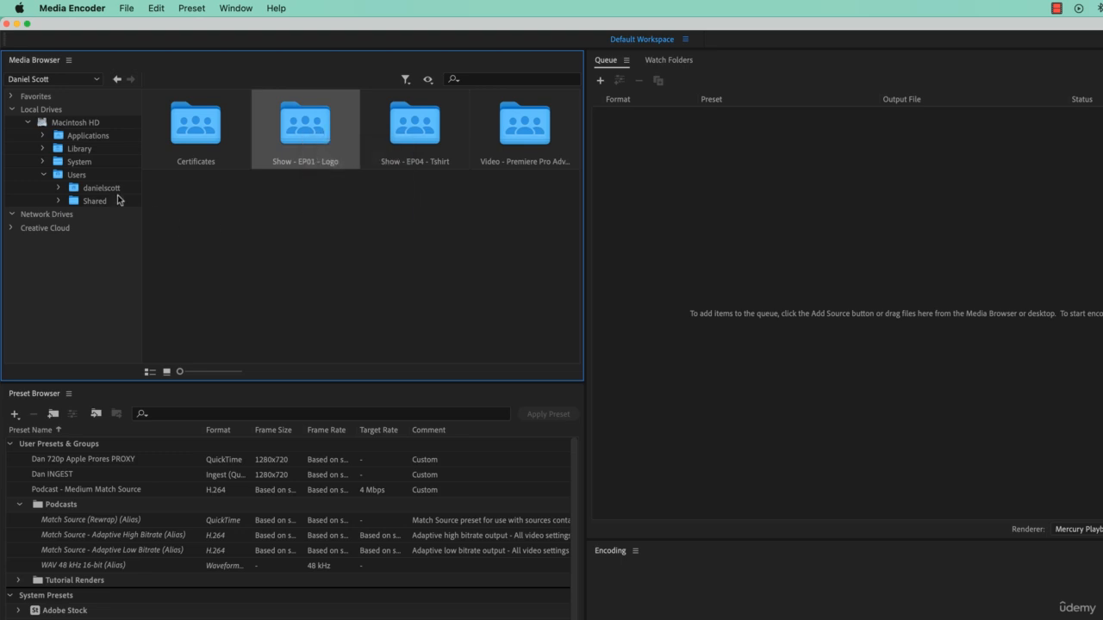
# Step: Open Show - EP01 - Logo from the expanded Favorites, with Local Drives collapsed, and show its contents as a list
pyautogui.click(12, 110)
pyautogui.click(11, 96)
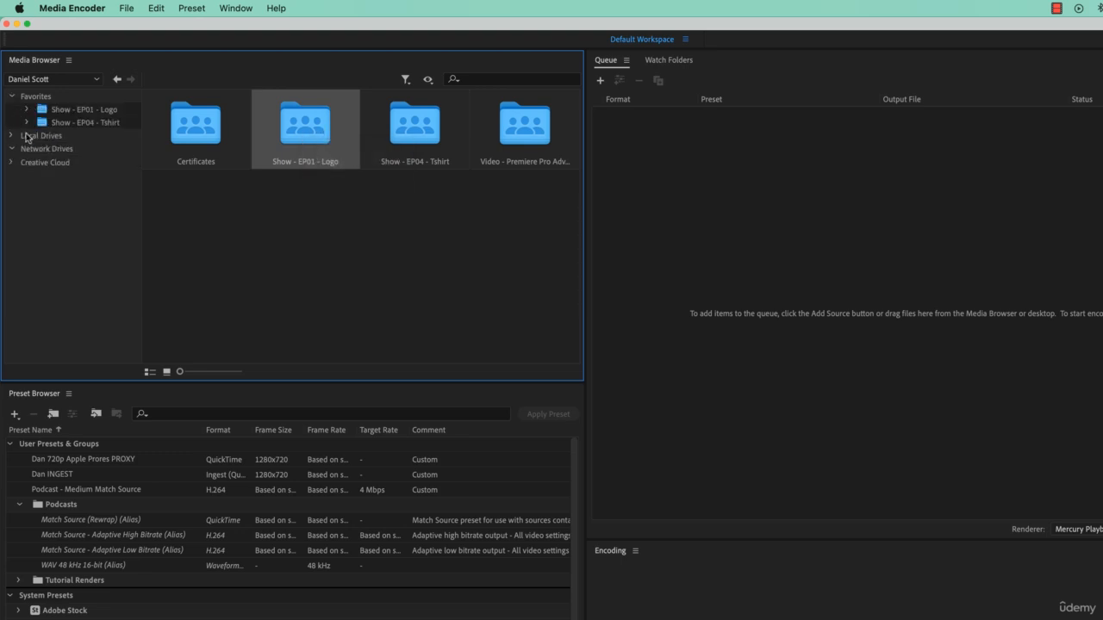
pyautogui.click(96, 110)
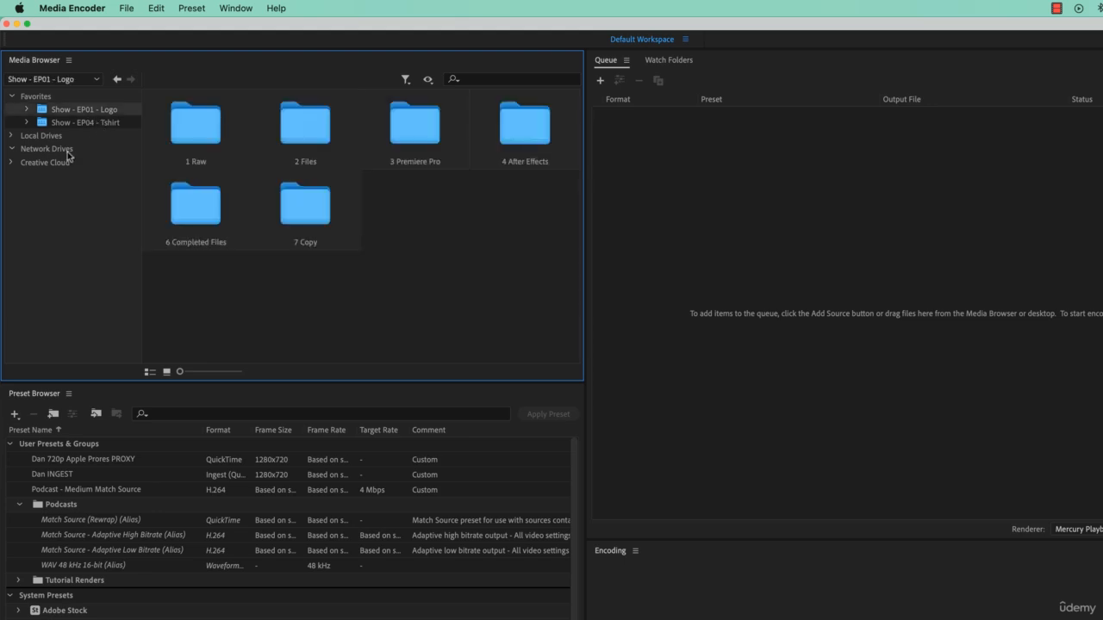
pyautogui.click(150, 372)
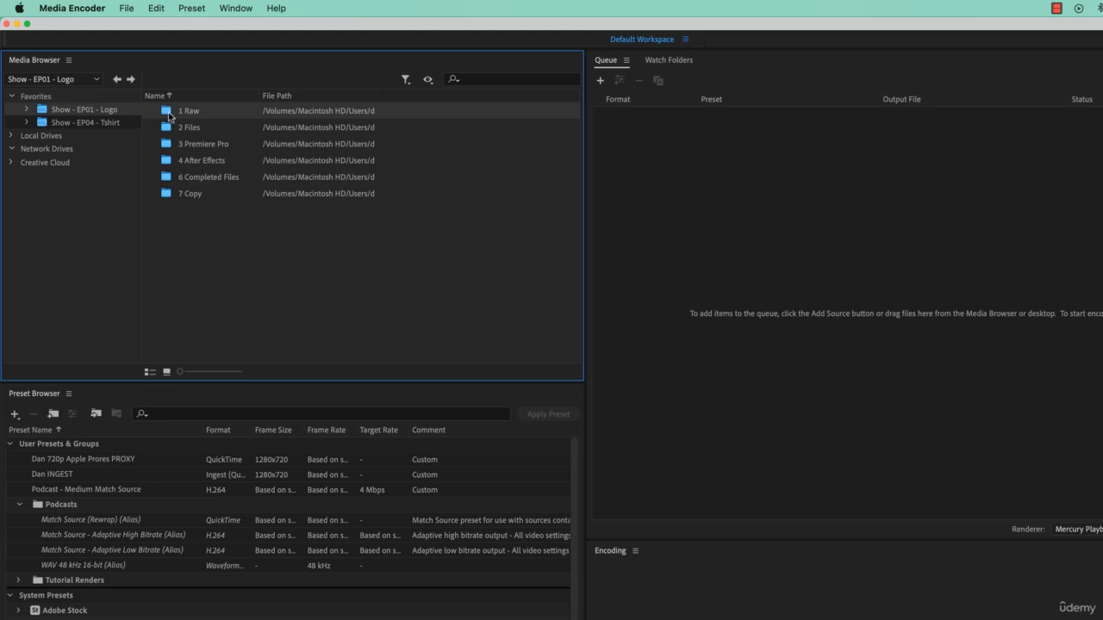
# Step: Add the clips C0421.MP4 through C0435.MP4 from the 1 Raw folder to the encoding queue
pyautogui.doubleClick(170, 115)
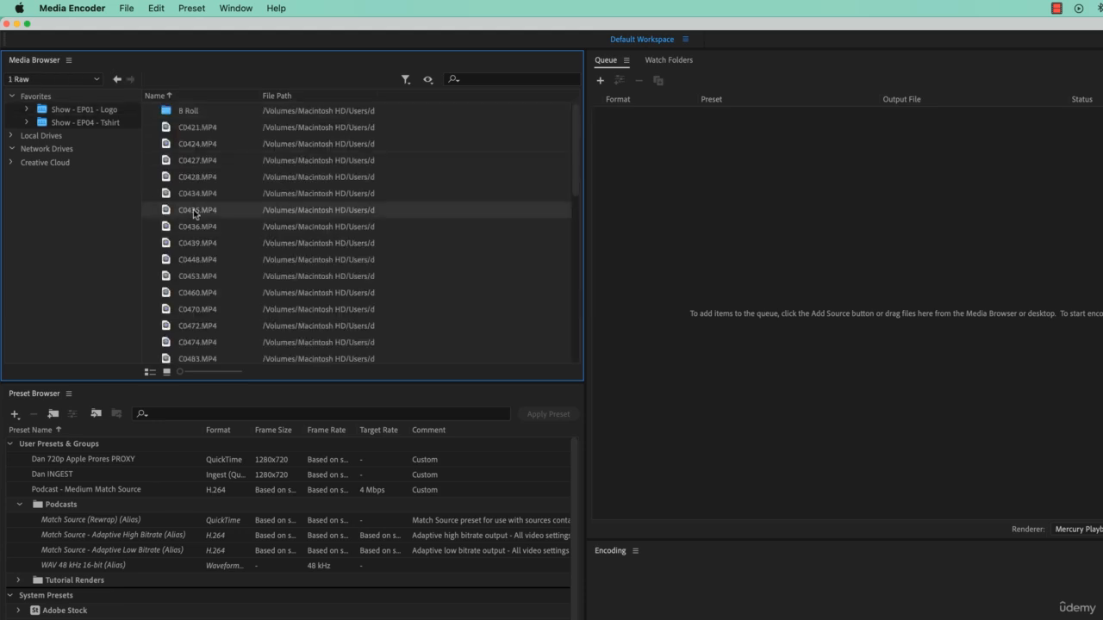
pyautogui.keyDown('shift'); pyautogui.click(194, 129); pyautogui.keyUp('shift')
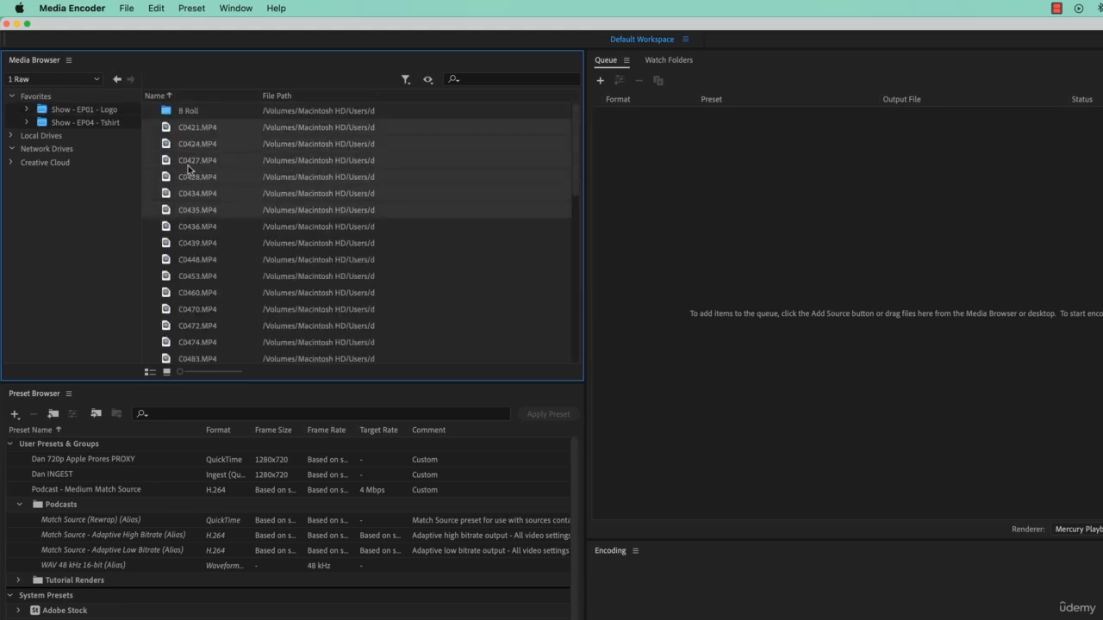
pyautogui.moveTo(169, 133); pyautogui.dragTo(818, 317)
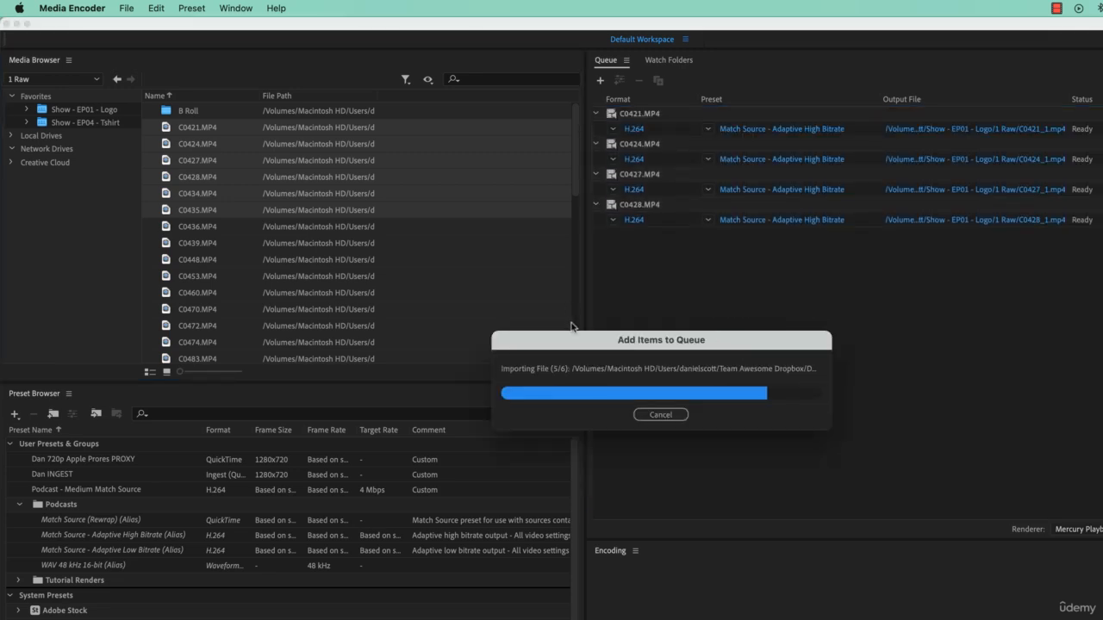
# Step: Display the clips of the 1 Raw folder as thumbnails in the Media Browser
pyautogui.press('super+Tab')
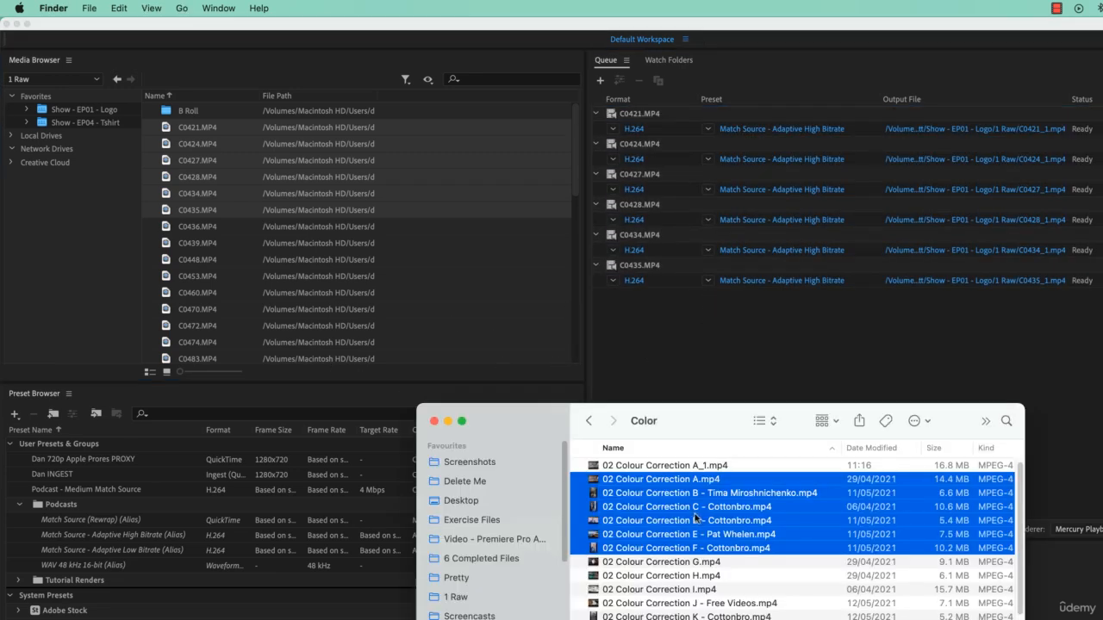
pyautogui.click(417, 304)
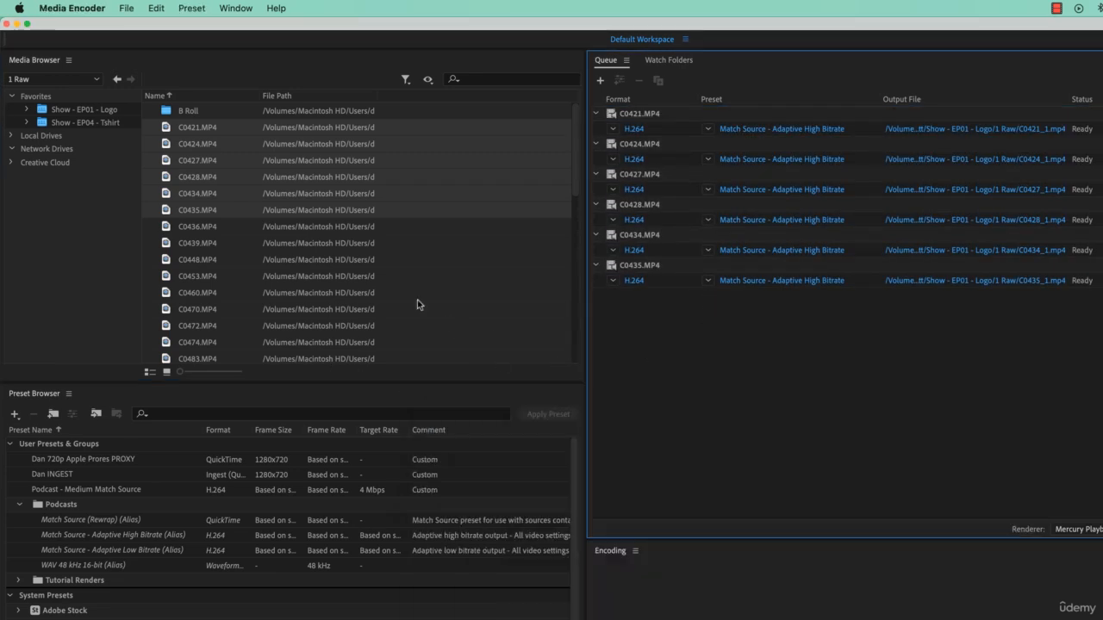
pyautogui.click(167, 371)
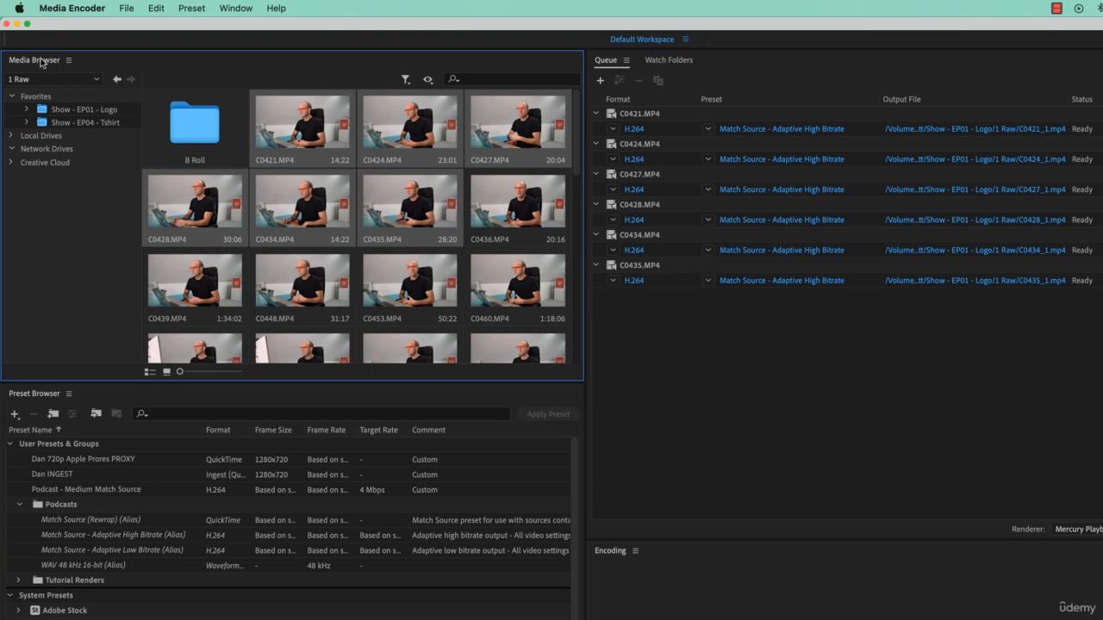
# Step: Remove all the clips, C0421.MP4 through C0435.MP4, from the encoding queue
pyautogui.click(680, 114)
pyautogui.keyDown('shift'); pyautogui.click(664, 264); pyautogui.keyUp('shift')
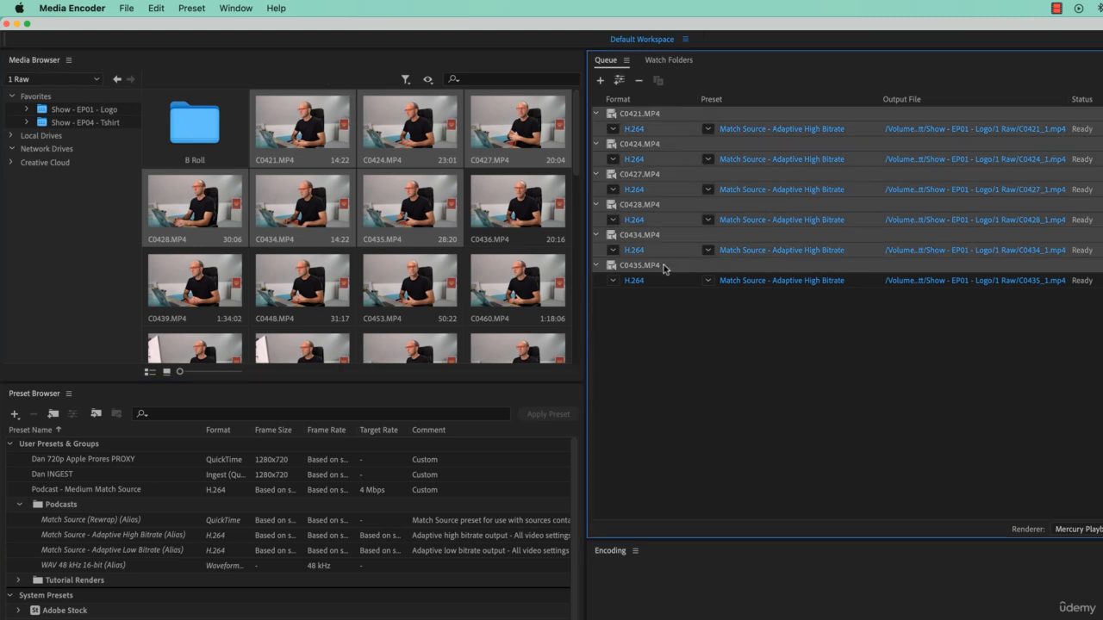
pyautogui.click(639, 80)
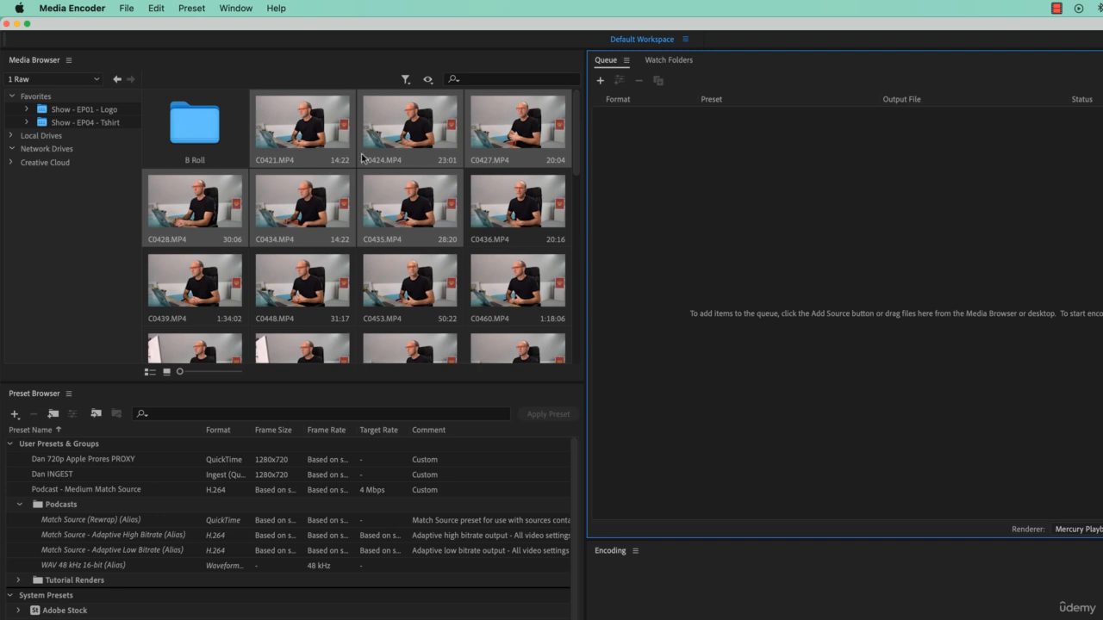
# Step: Add the selected clips C0421.MP4 through C0435.MP4 from the Media Browser to the queue as one stitched clip
pyautogui.click(401, 235)
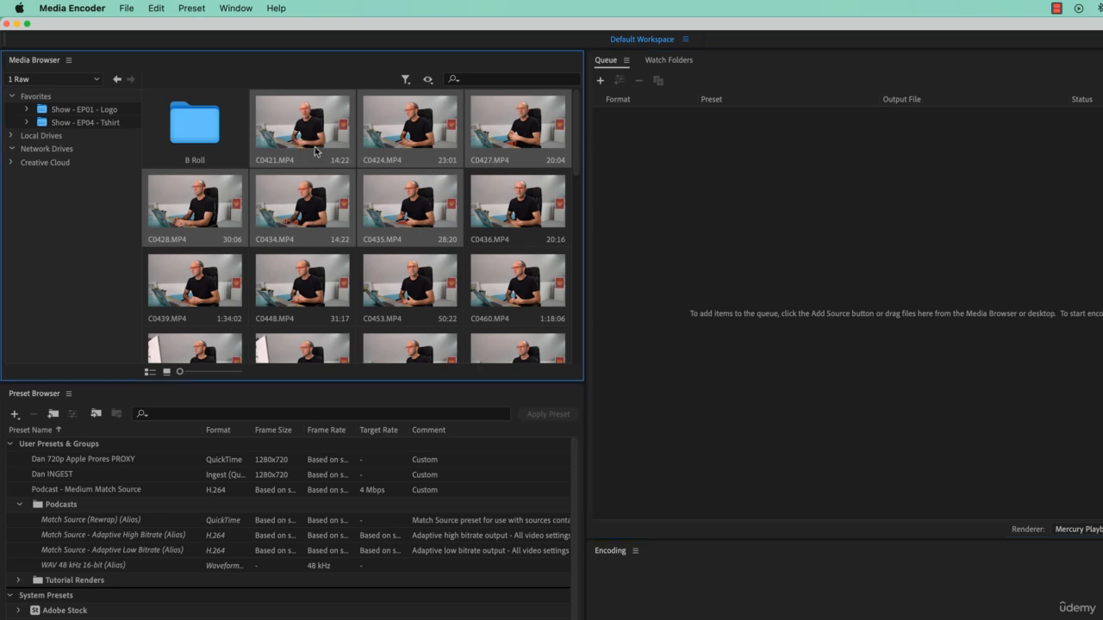
pyautogui.moveTo(314, 152); pyautogui.dragTo(742, 397)
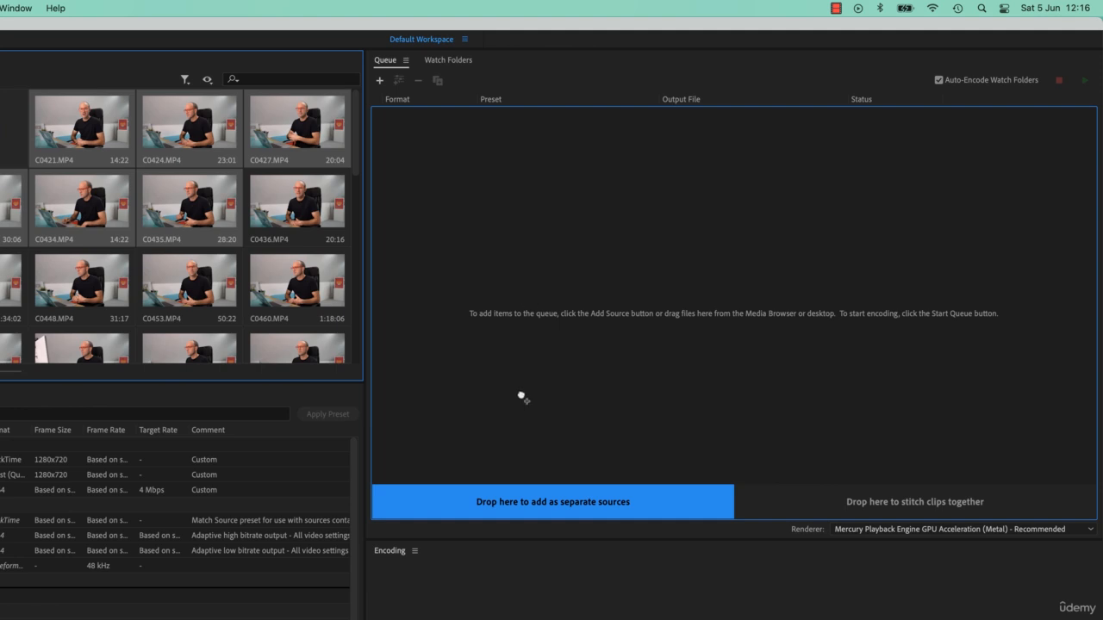
pyautogui.moveTo(522, 397); pyautogui.dragTo(865, 509)
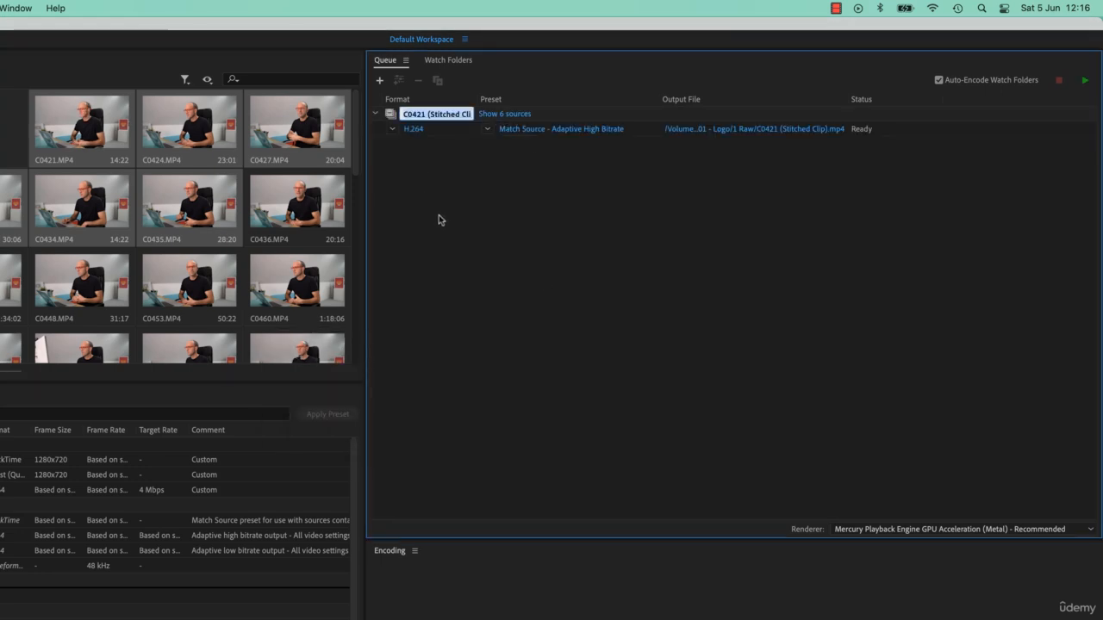
# Step: Show the stitched clip's sources in the queue and reorder them as C0424, C0435, C0427, C0428, C0421, C0434
pyautogui.click(510, 115)
pyautogui.click(509, 116)
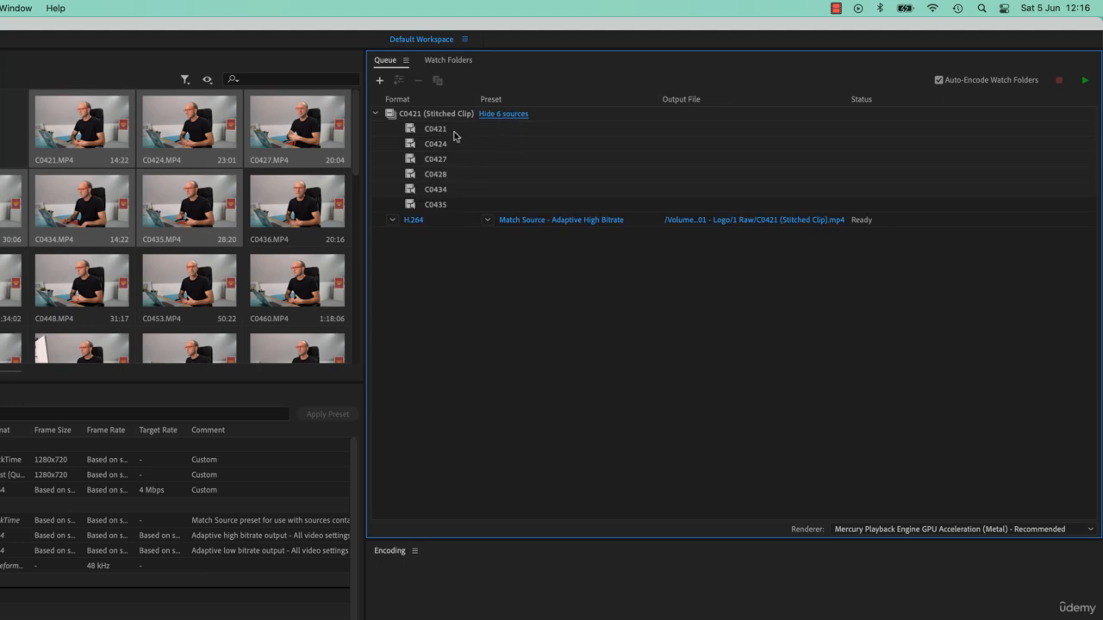
pyautogui.moveTo(477, 130)
pyautogui.mouseDown()
pyautogui.moveTo(477, 184)
pyautogui.moveTo(474, 138)
pyautogui.mouseUp()
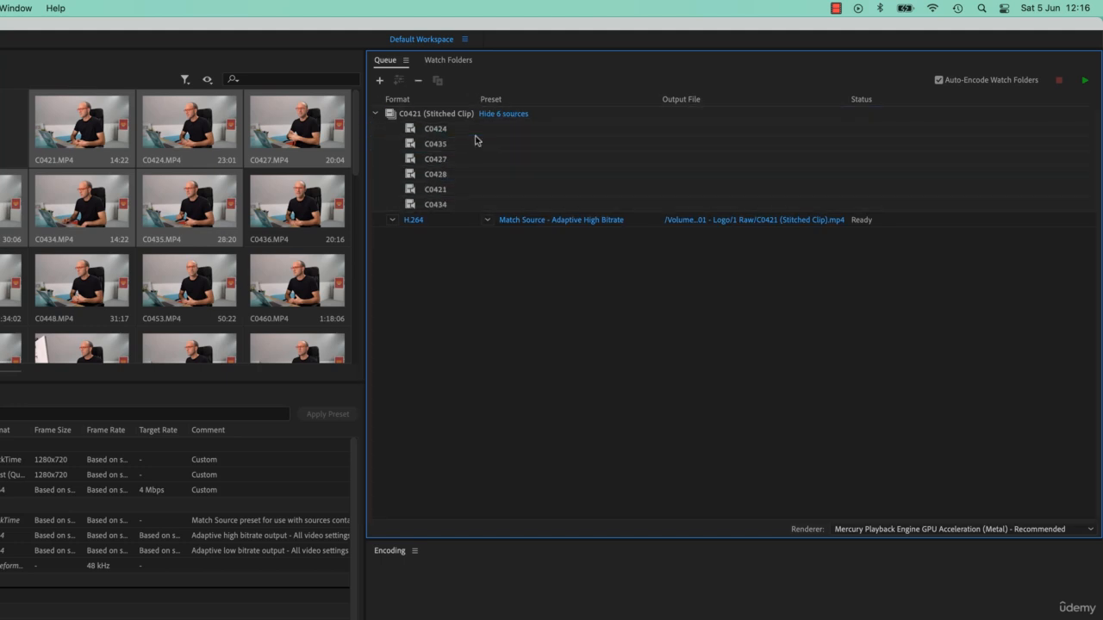
pyautogui.click(377, 115)
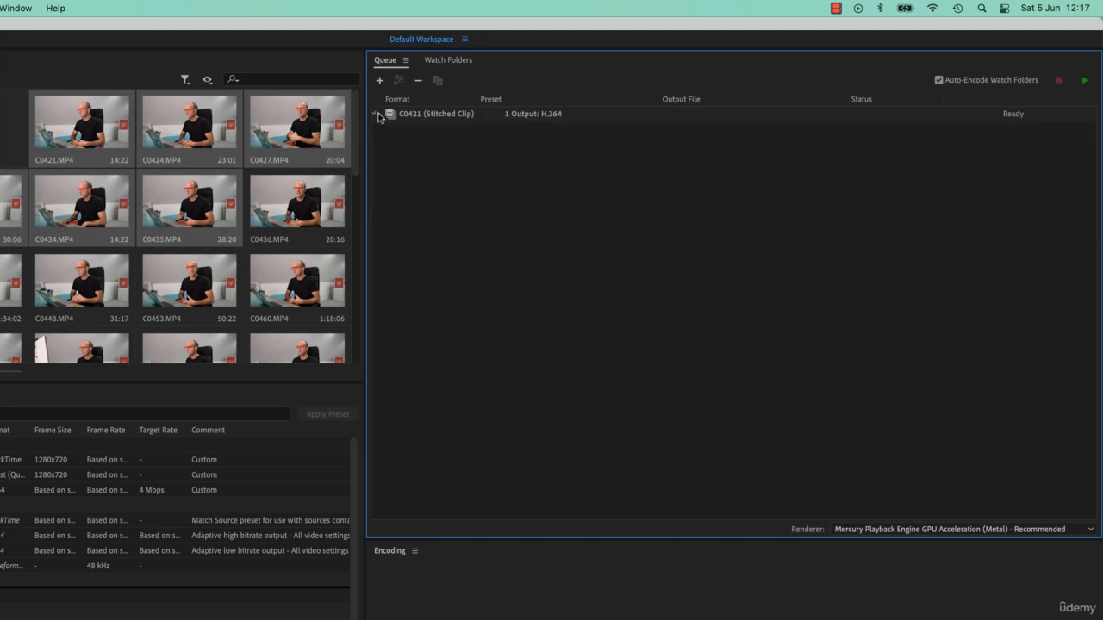
pyautogui.click(377, 115)
# Step: Enable the Timecode Overlay effect in the stitched clip's export settings and set its size to 58
pyautogui.click(567, 227)
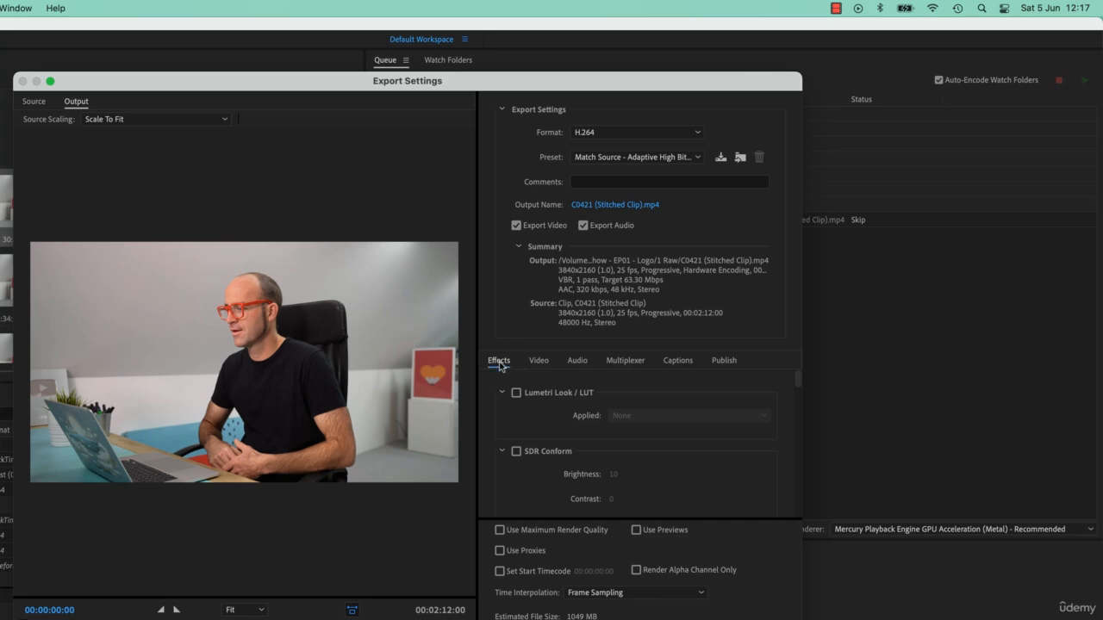
pyautogui.scroll(-10, 529, 466)
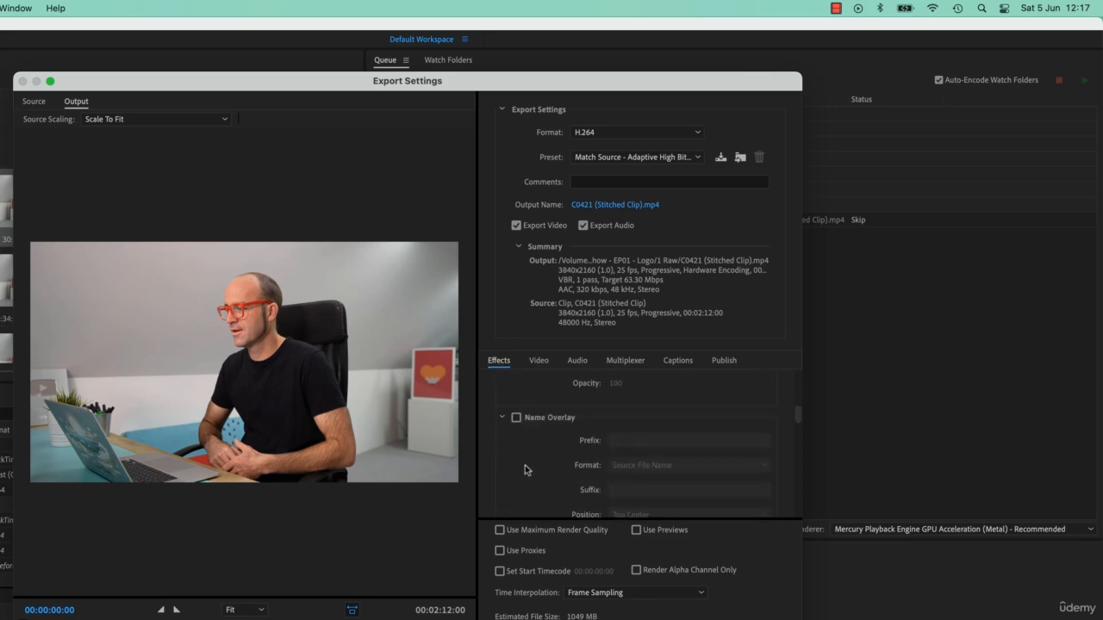
pyautogui.scroll(-3, 524, 469)
pyautogui.click(517, 422)
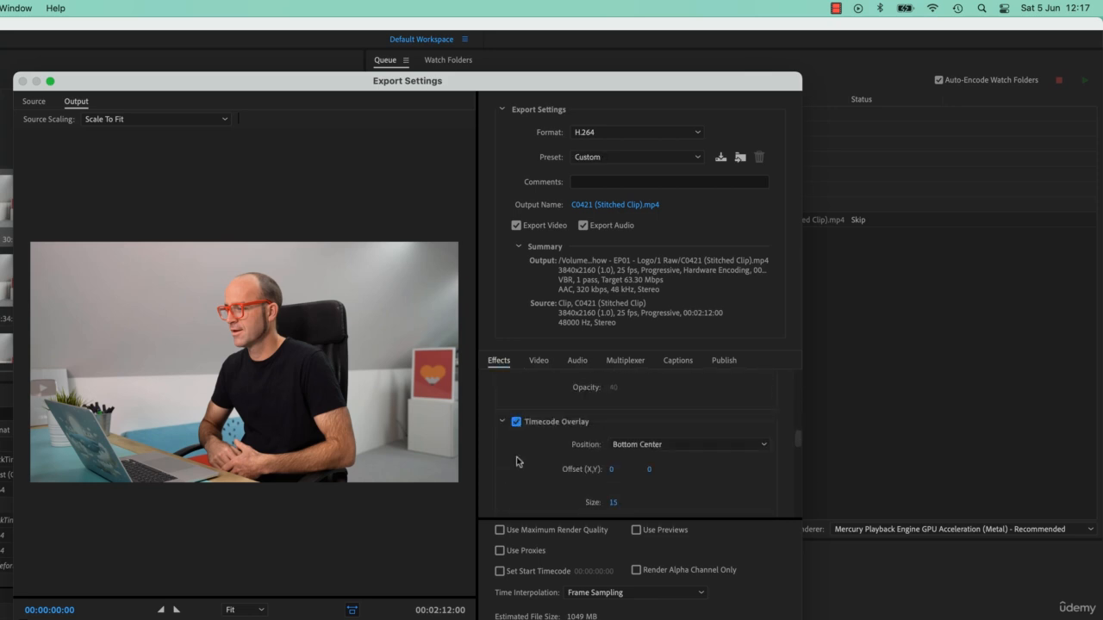
pyautogui.moveTo(611, 506); pyautogui.dragTo(648, 506)
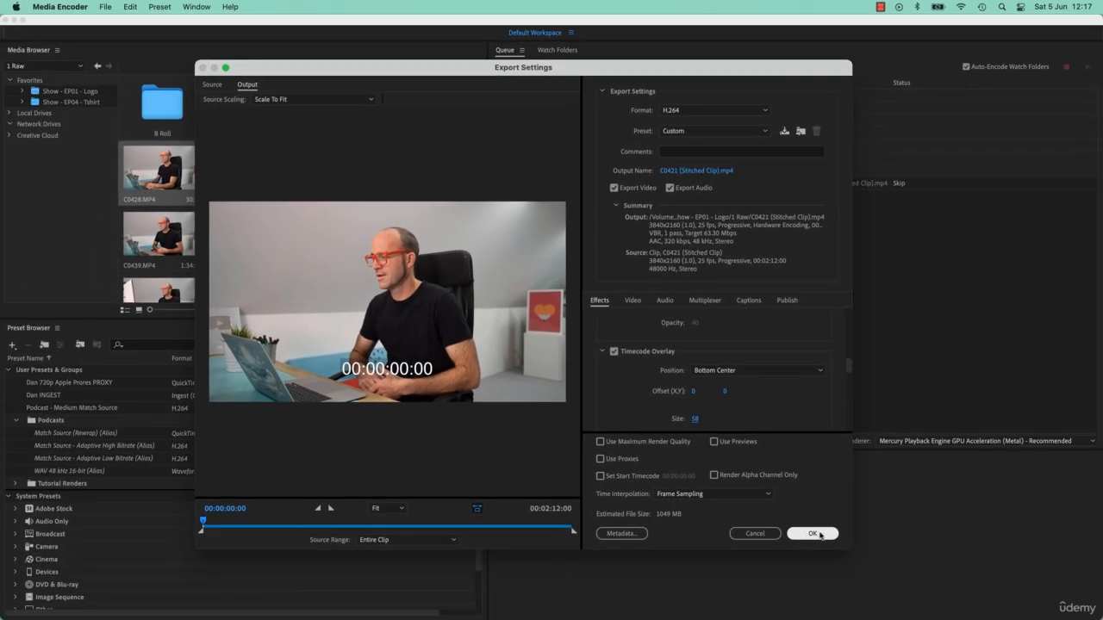
pyautogui.click(813, 534)
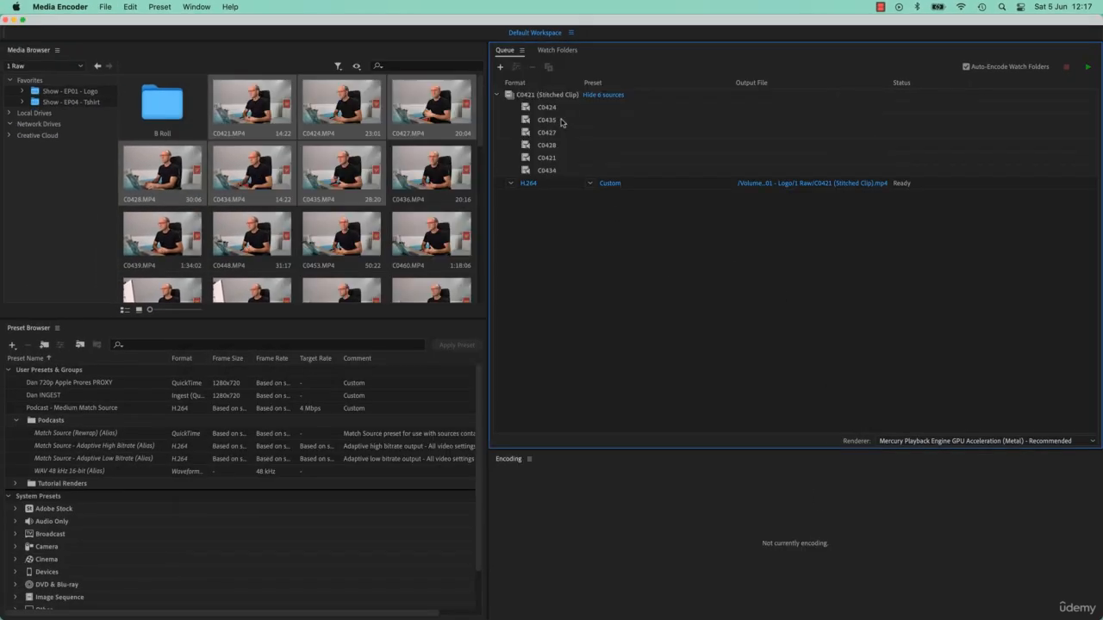
# Step: Collapse the stitched clip in the queue and view the import and stitching options for the selected Media Browser clips
pyautogui.click(497, 95)
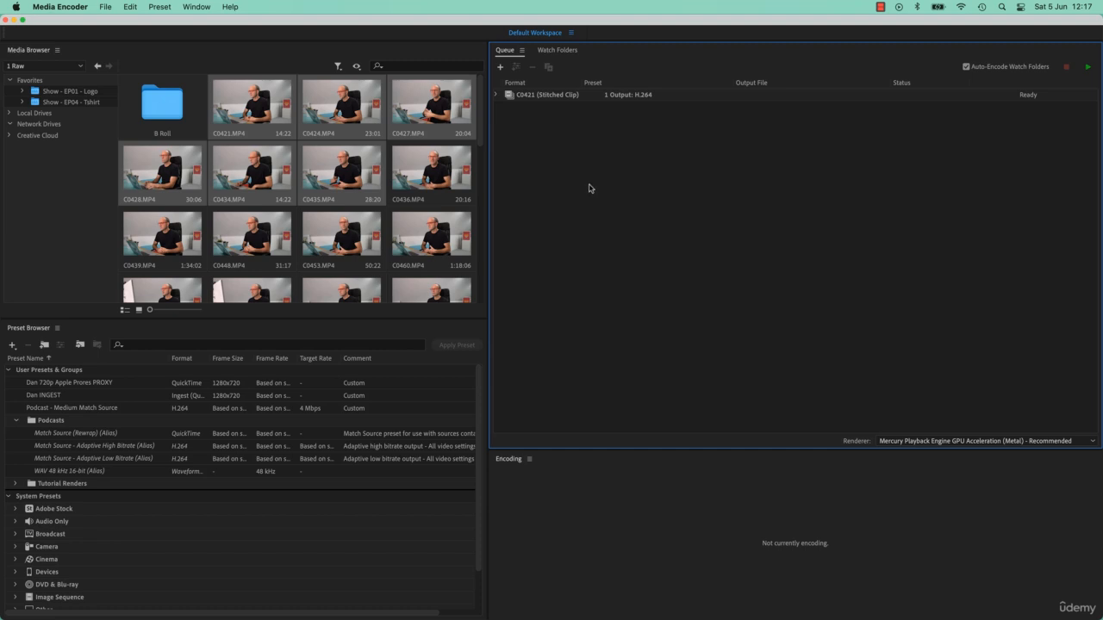
pyautogui.rightClick(355, 125)
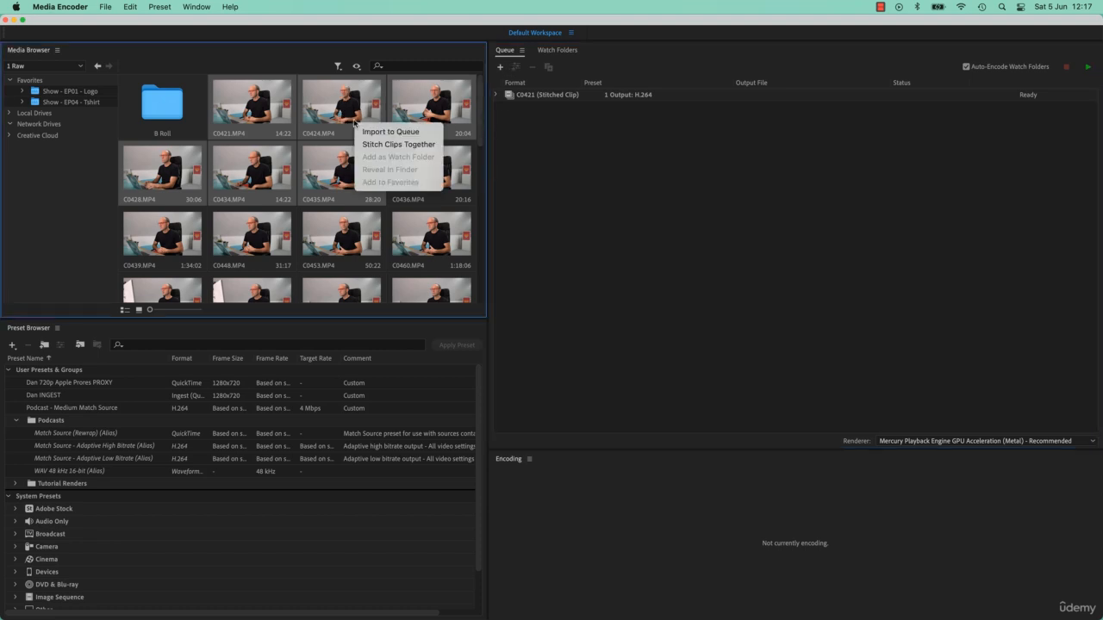
pyautogui.click(596, 176)
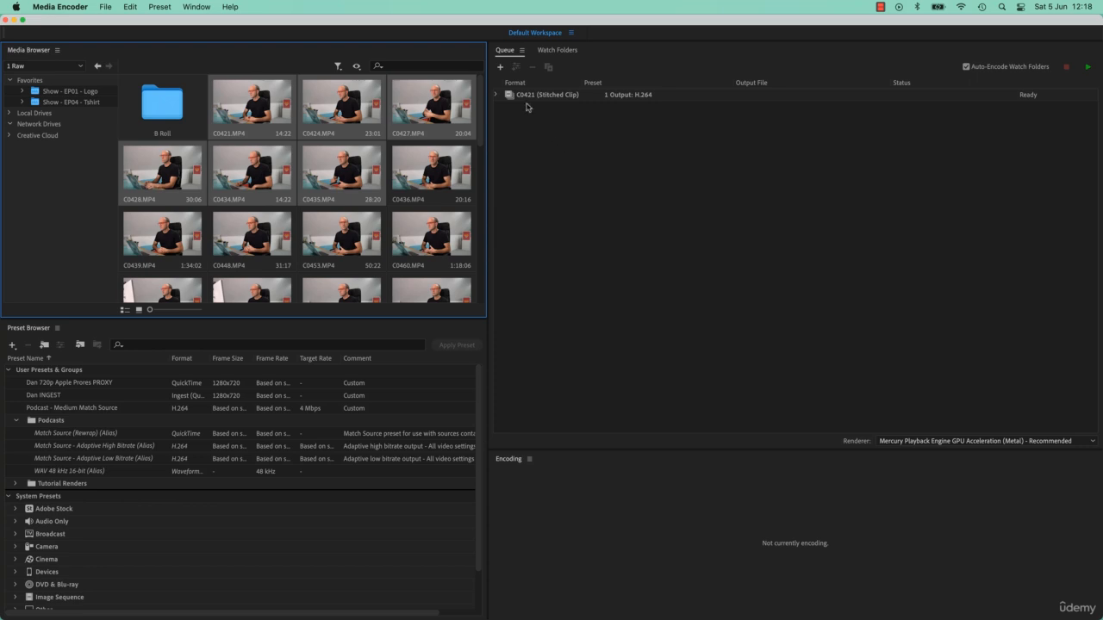
# Step: Try to add the 01 Tourism A, B, C, D and Z proxy clips from the Delete Me folder as sources, stitched together
pyautogui.click(499, 68)
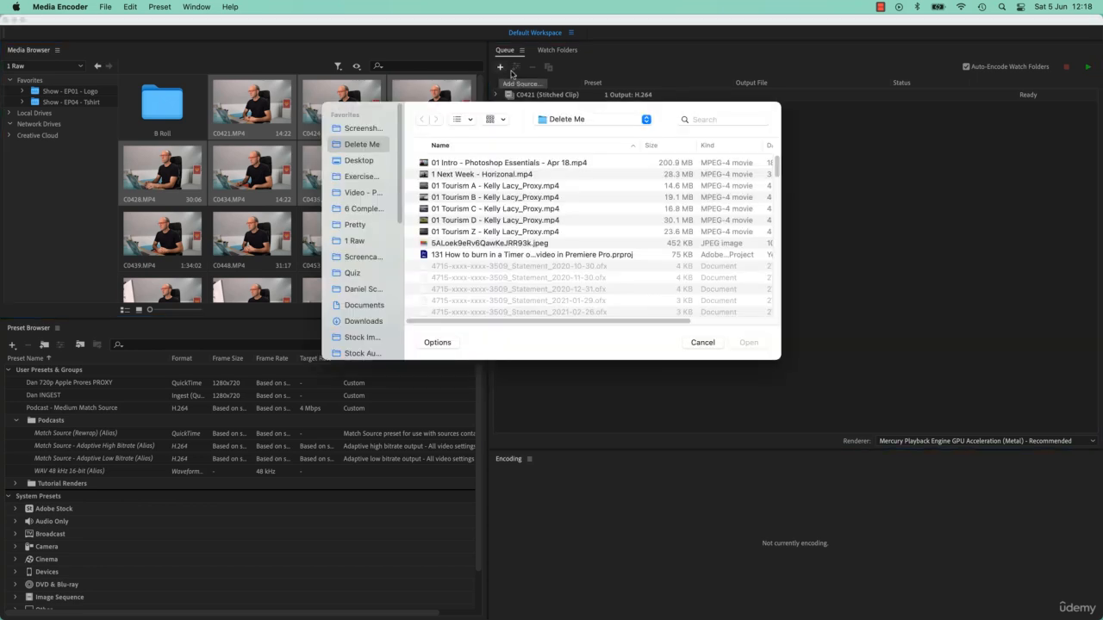
pyautogui.click(508, 186)
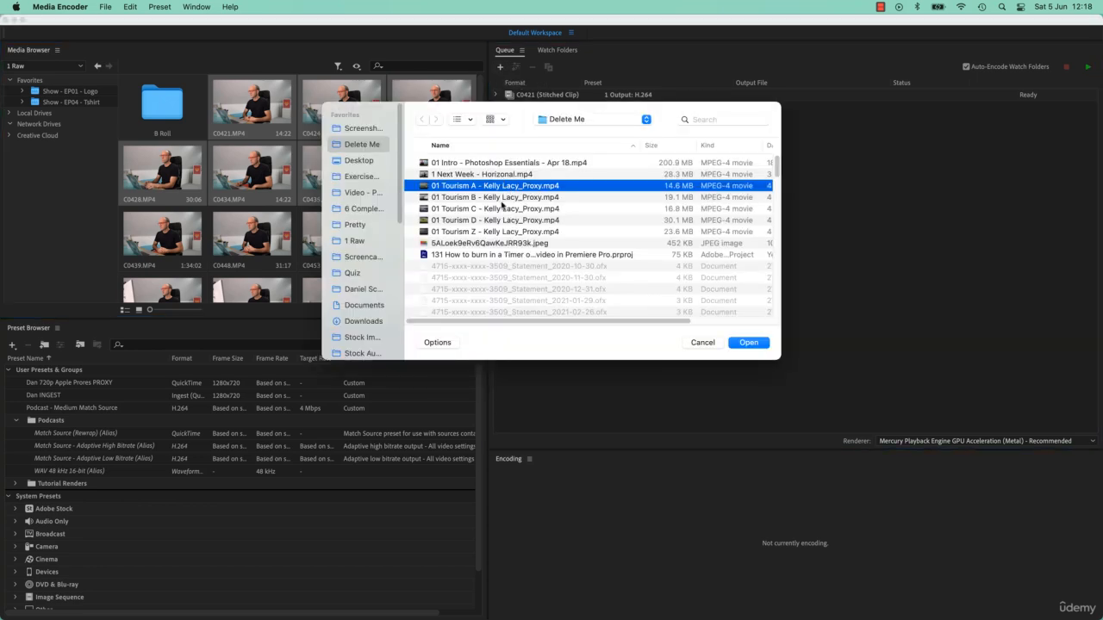
pyautogui.keyDown('shift'); pyautogui.click(517, 232); pyautogui.keyUp('shift')
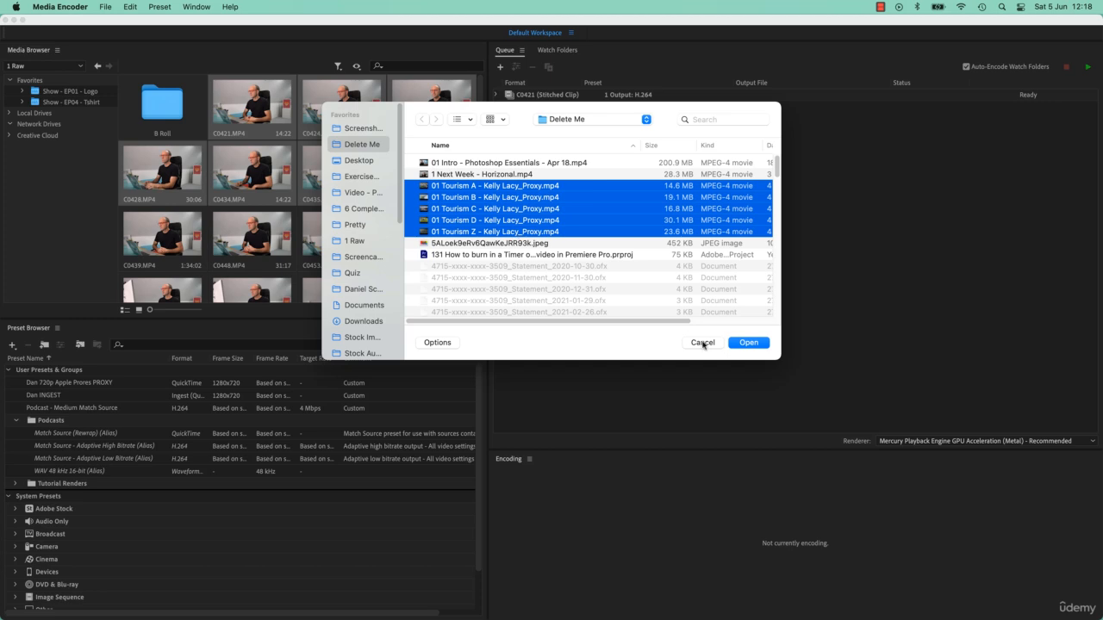
pyautogui.click(430, 344)
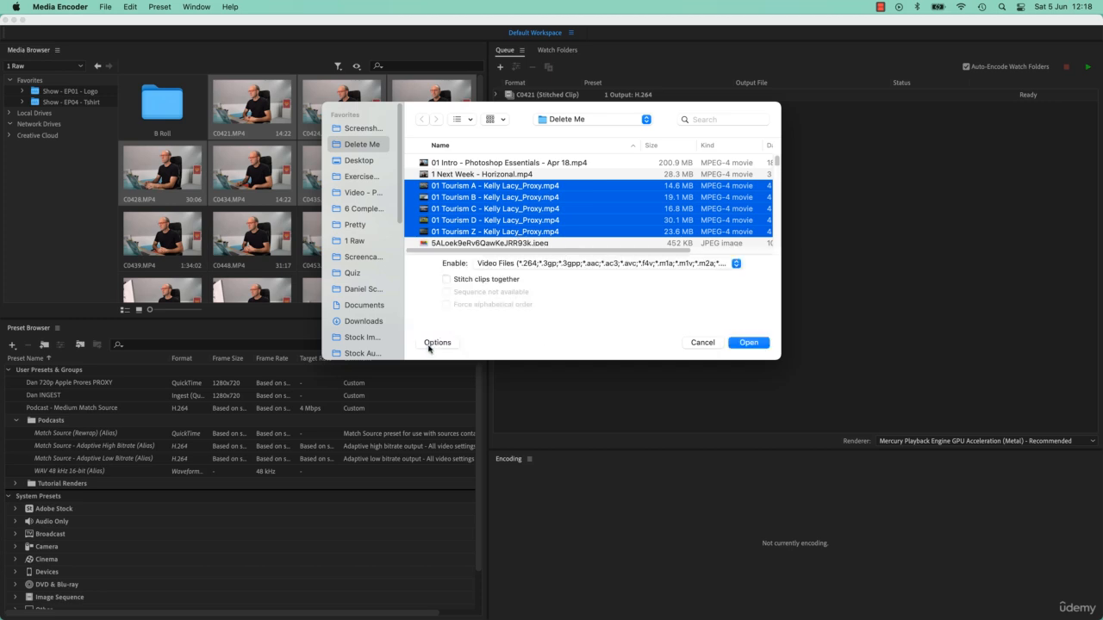
pyautogui.click(446, 280)
pyautogui.click(749, 342)
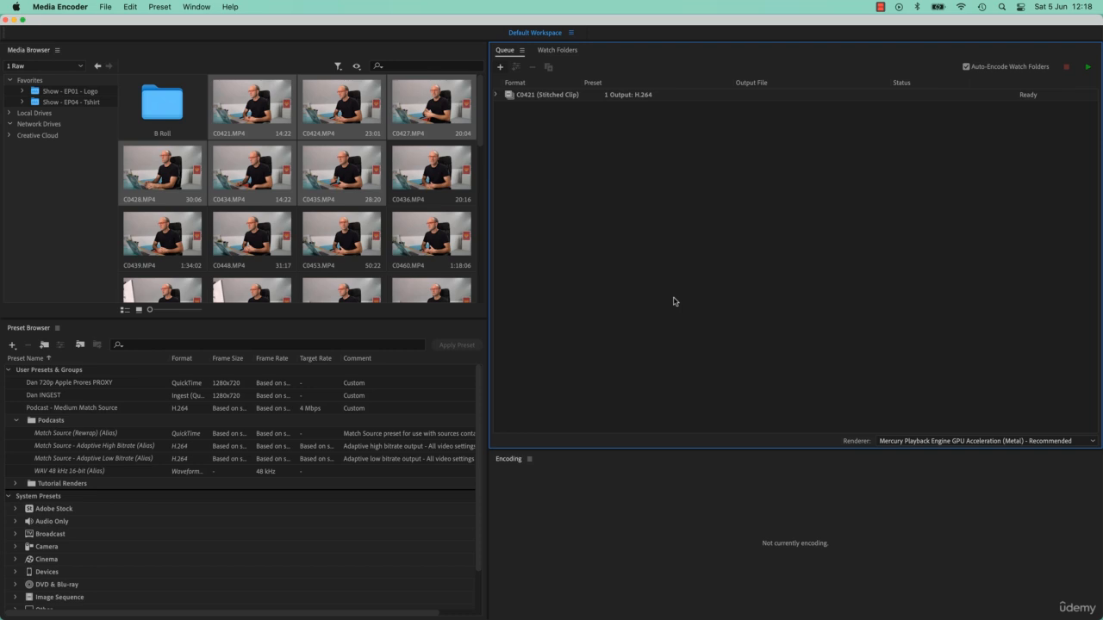